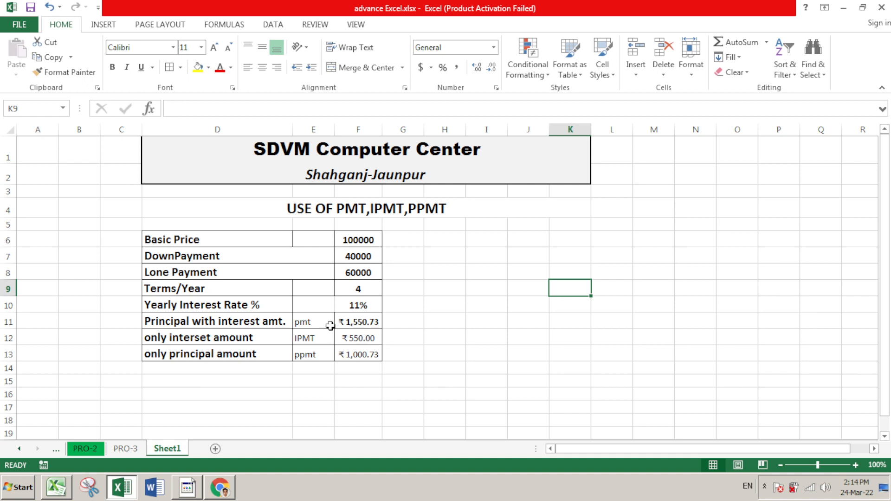
# - Format the pmt label in E11 as bold with font size 12
pyautogui.click(313, 325)
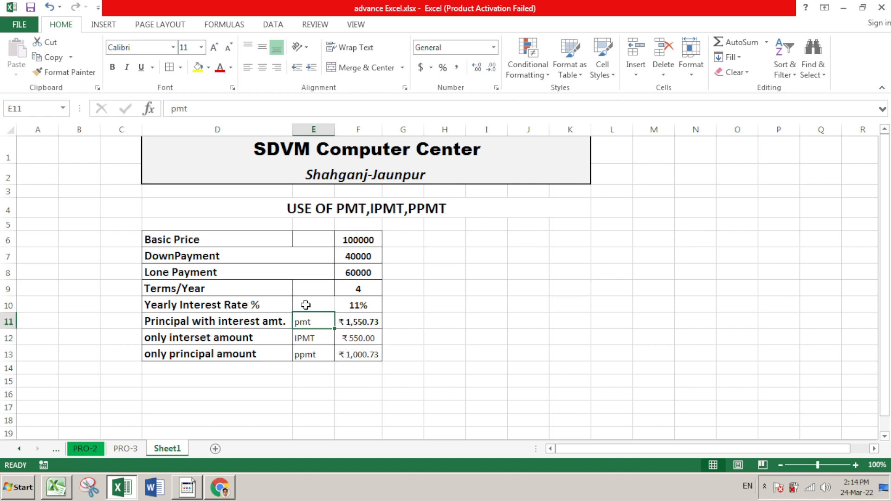
pyautogui.click(212, 48)
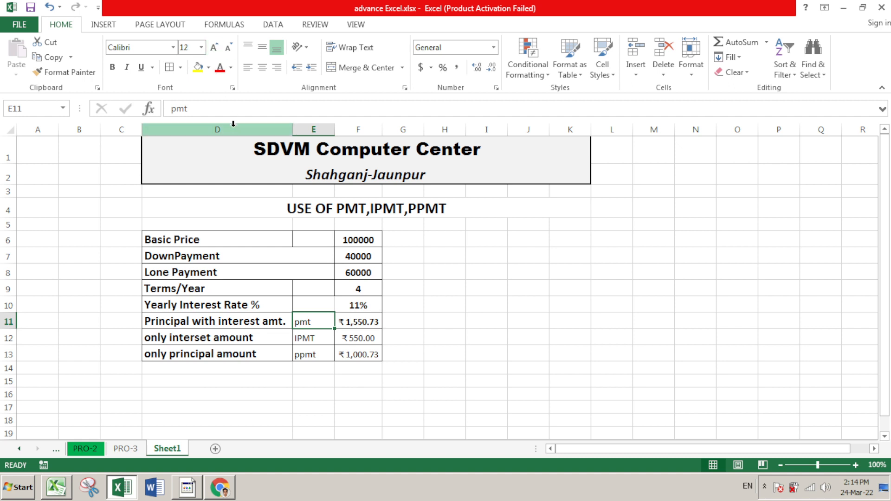
pyautogui.click(112, 68)
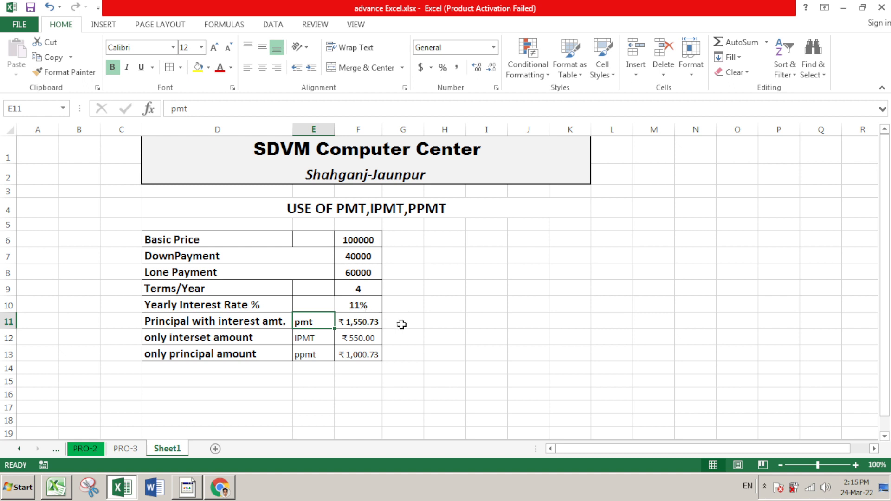
# - Check the existing IPMT, PMT and PPMT formulas and clear them from F11:F13
pyautogui.click(364, 341)
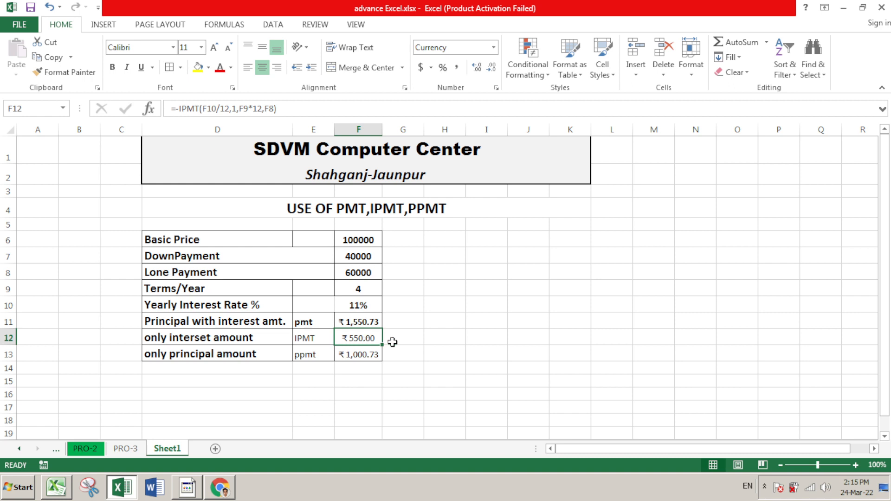
pyautogui.click(376, 323)
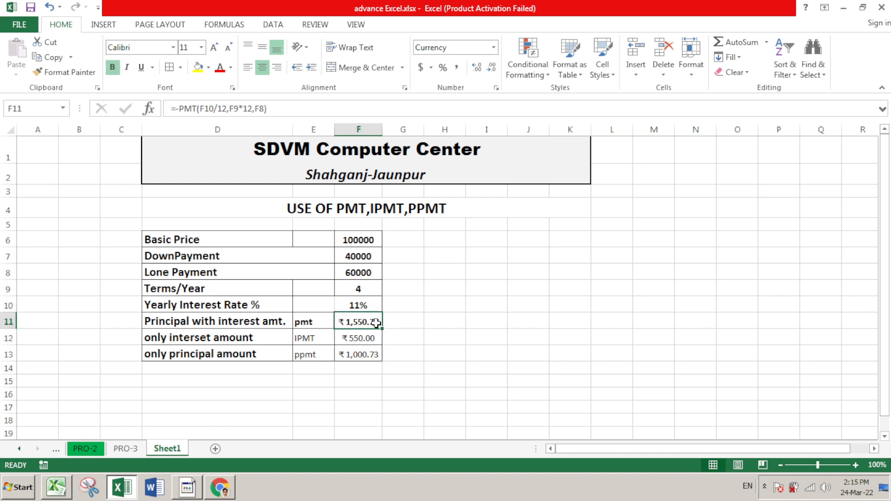
pyautogui.click(376, 355)
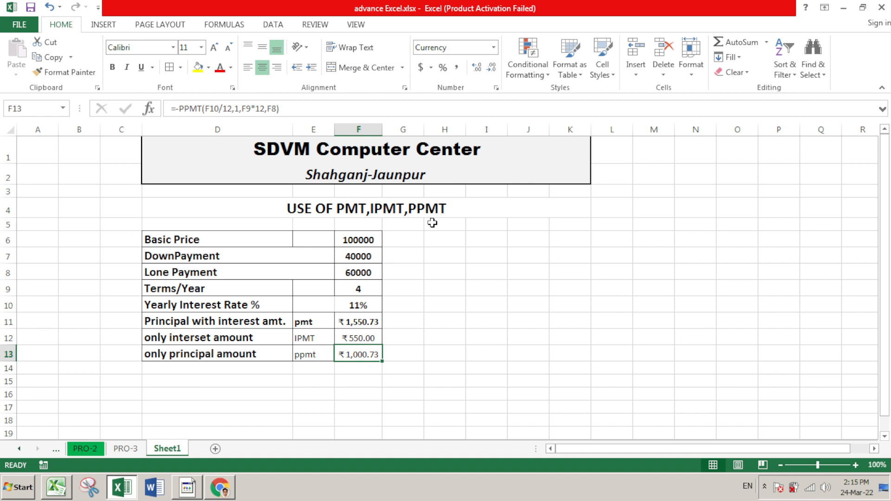
pyautogui.moveTo(363, 323); pyautogui.dragTo(361, 358)
pyautogui.press('Delete')
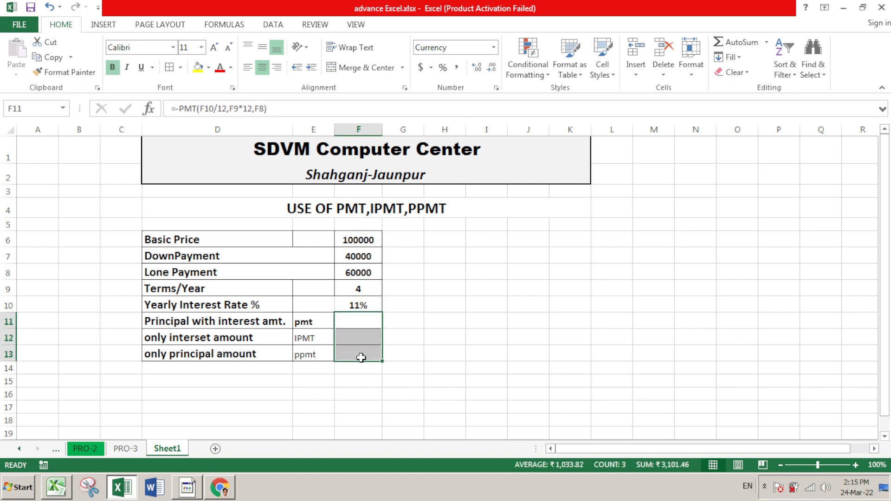
pyautogui.click(467, 372)
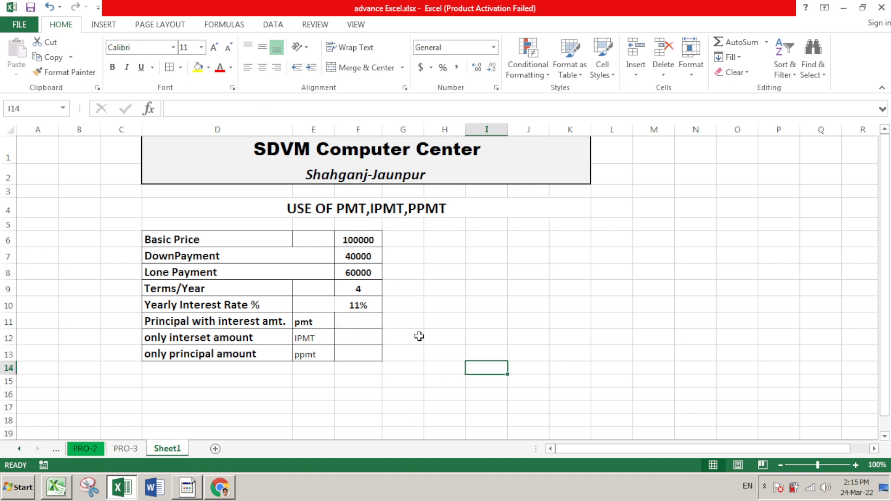
# - Replace the Lone Payment amount in F8 with the formula =F6-F7, subtracting the down payment from the basic price
pyautogui.click(364, 273)
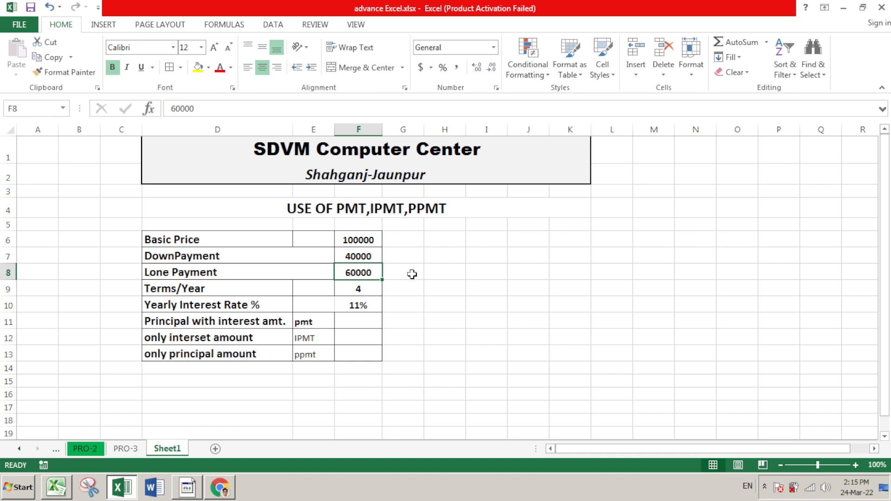
pyautogui.press('Delete')
pyautogui.click(479, 285)
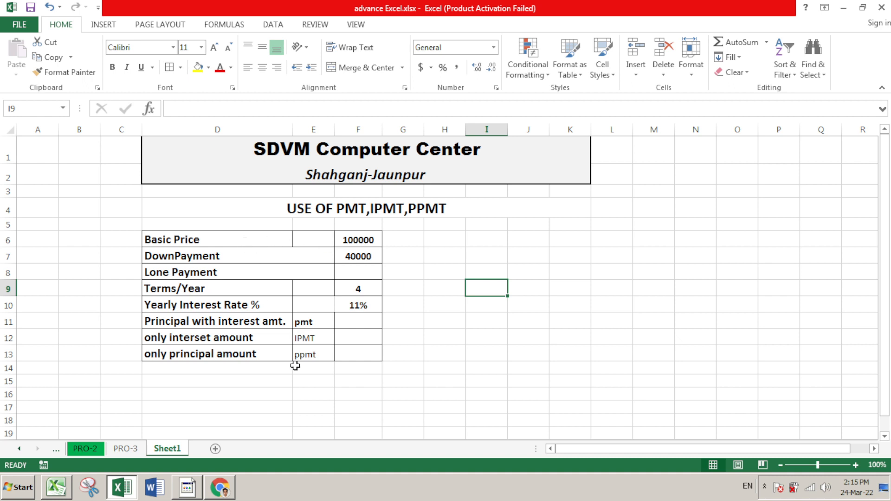
pyautogui.click(357, 277)
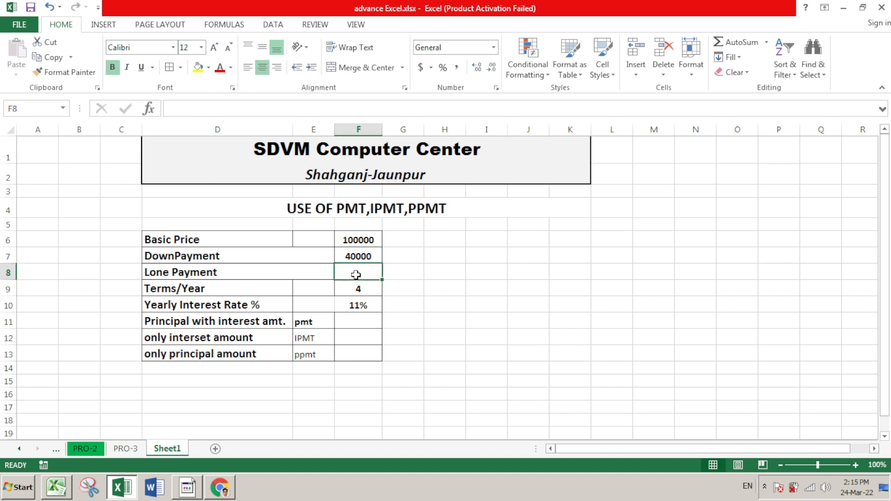
pyautogui.write('=')
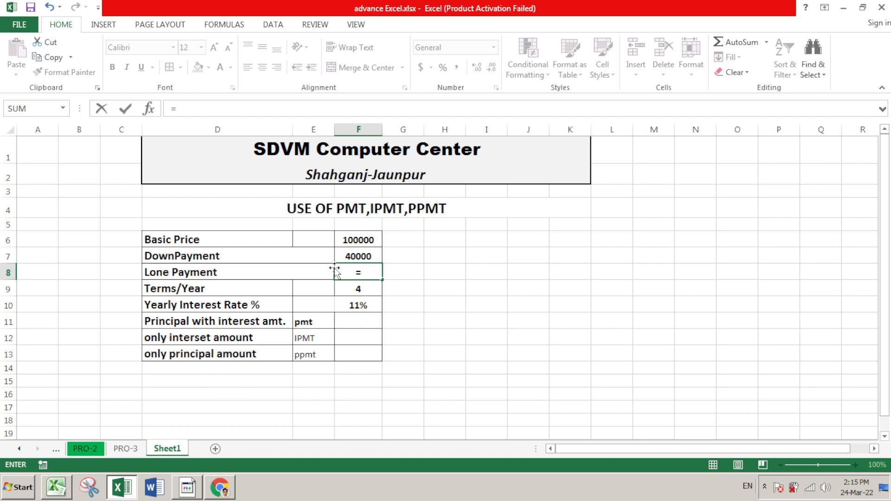
pyautogui.click(348, 239)
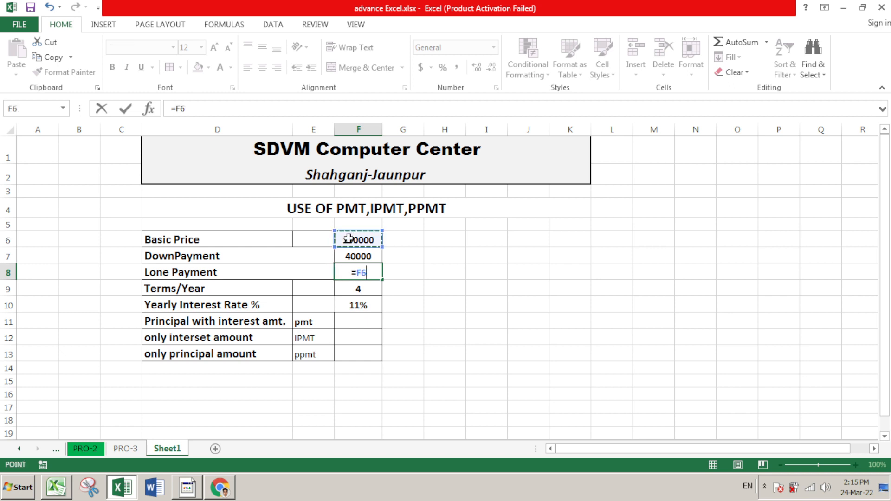
pyautogui.write('-')
pyautogui.click(347, 256)
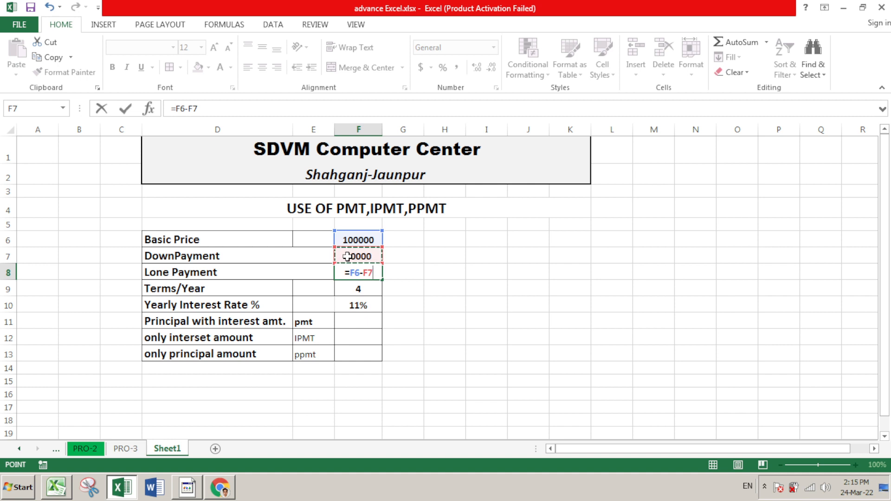
pyautogui.press('Return')
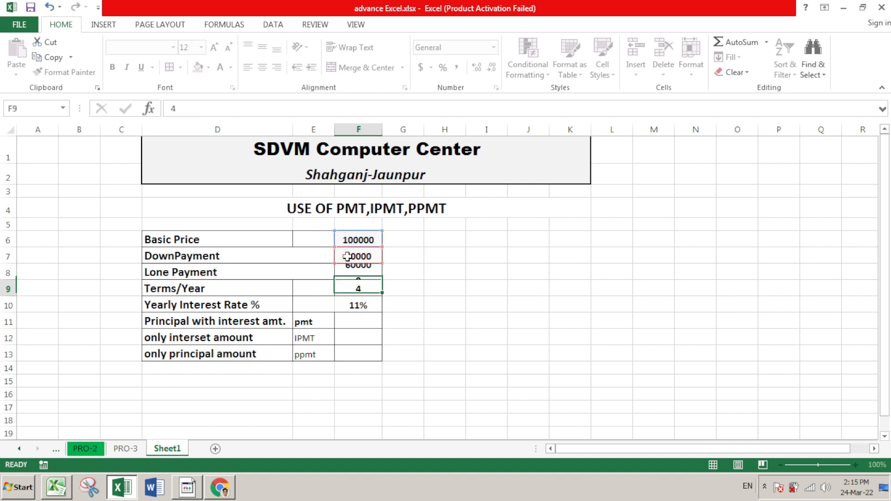
pyautogui.click(365, 274)
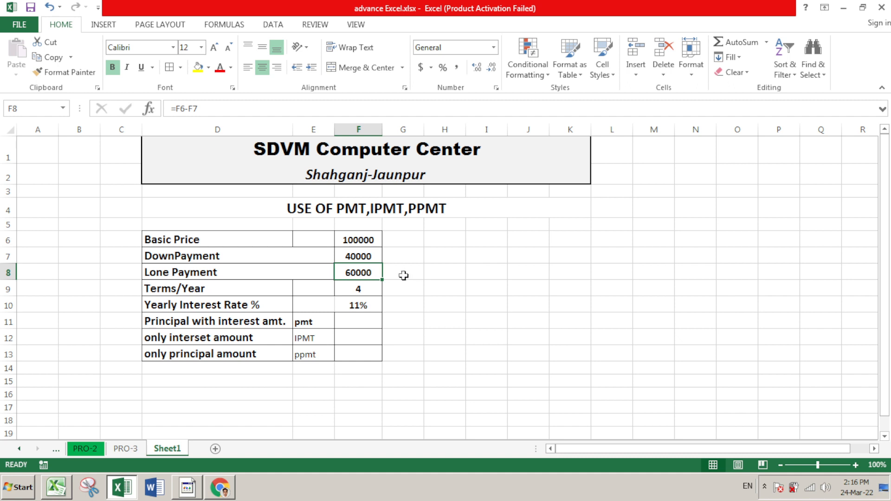
# - Test the loan formula by setting the Basic Price in F6 to 200000, and restore it to 100000
pyautogui.click(354, 241)
pyautogui.write('200000')
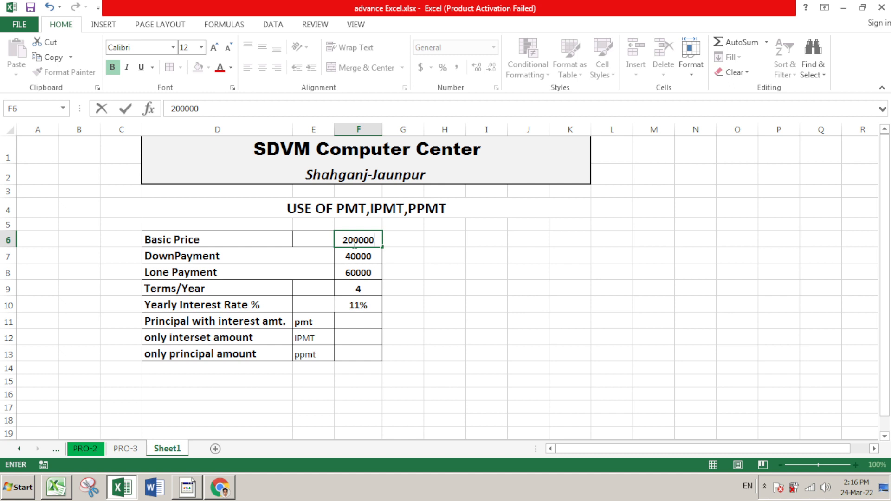
pyautogui.press('Return')
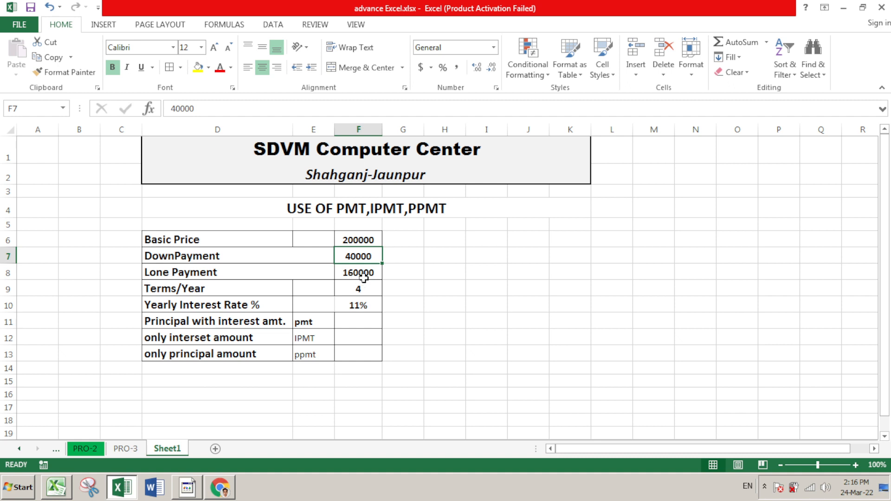
pyautogui.click(375, 240)
pyautogui.write('1')
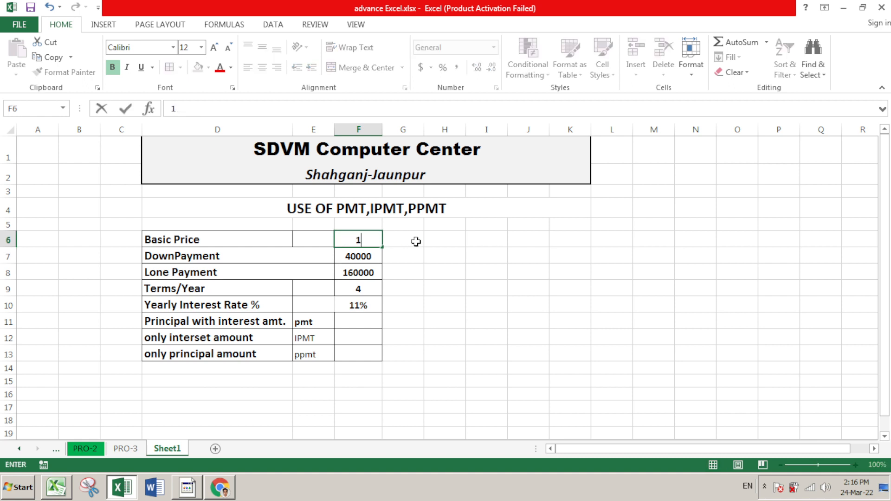
pyautogui.write('00000')
pyautogui.press('Return')
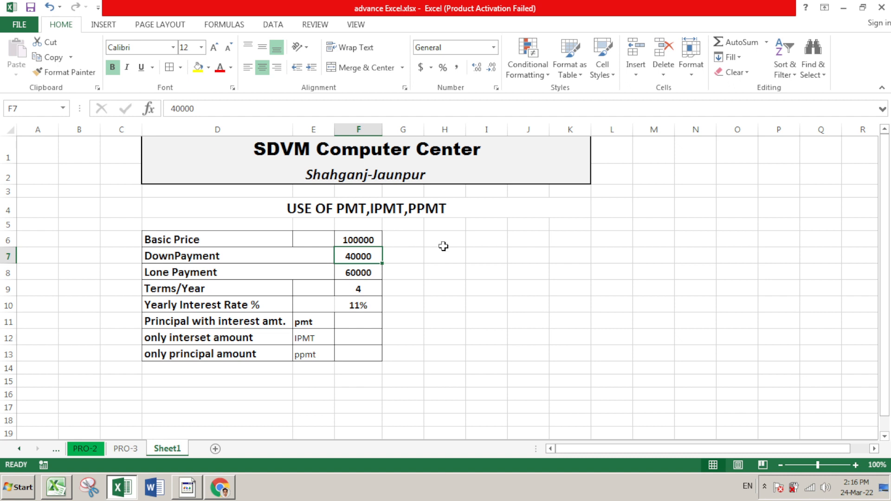
# - Left-align the empty result cell F11 in the Principal with interest amt. row
pyautogui.click(366, 288)
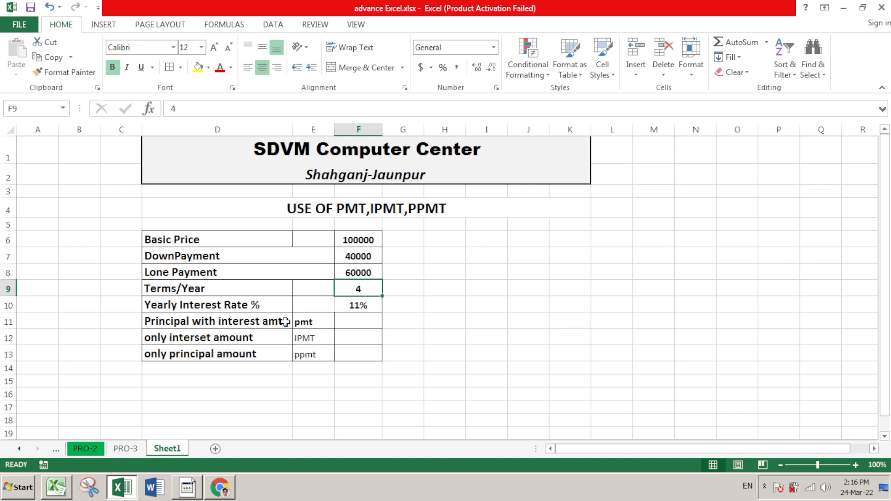
pyautogui.click(359, 322)
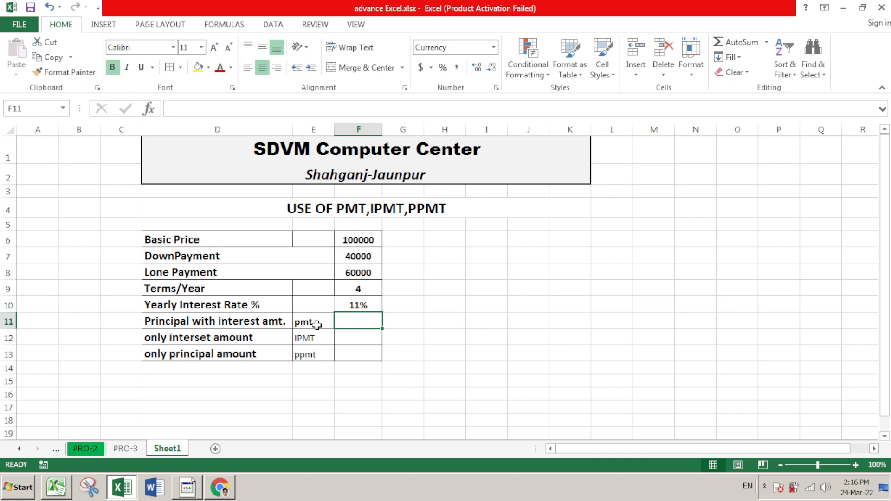
pyautogui.click(248, 67)
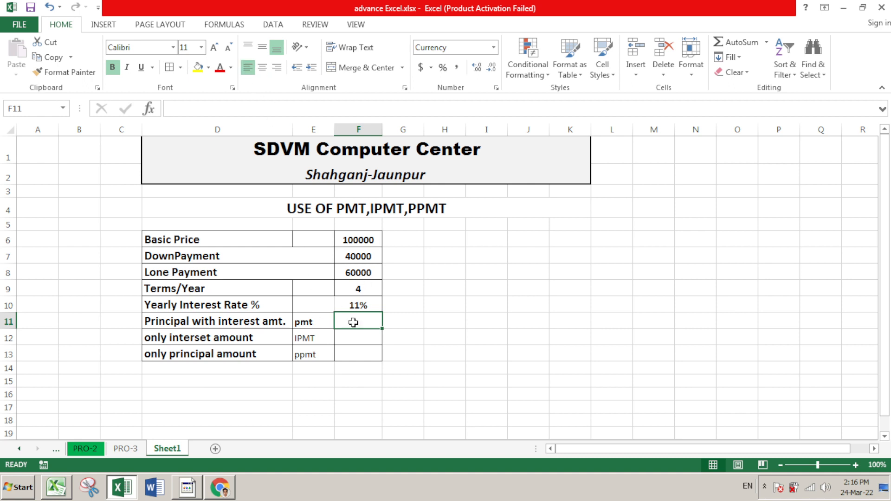
# - Enter the monthly payment formula =PMT(F10/12,F9*12,F8) in F11
pyautogui.write('=')
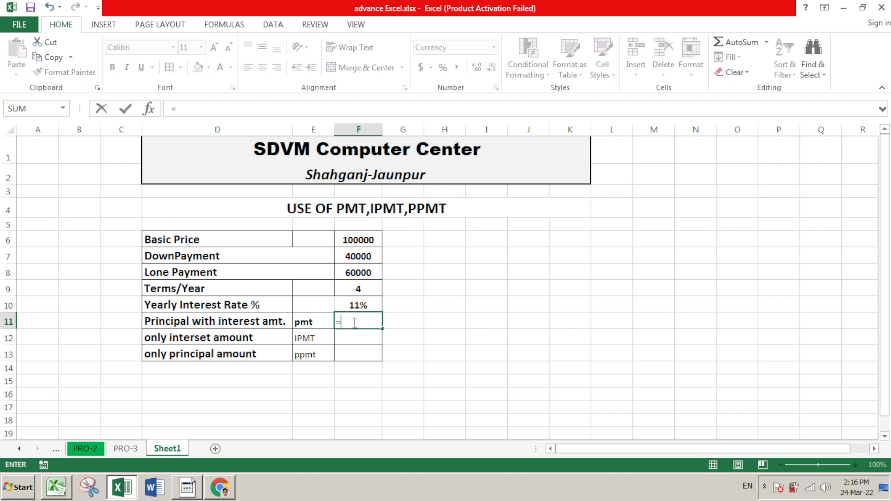
pyautogui.write('pmt')
pyautogui.press('Tab')
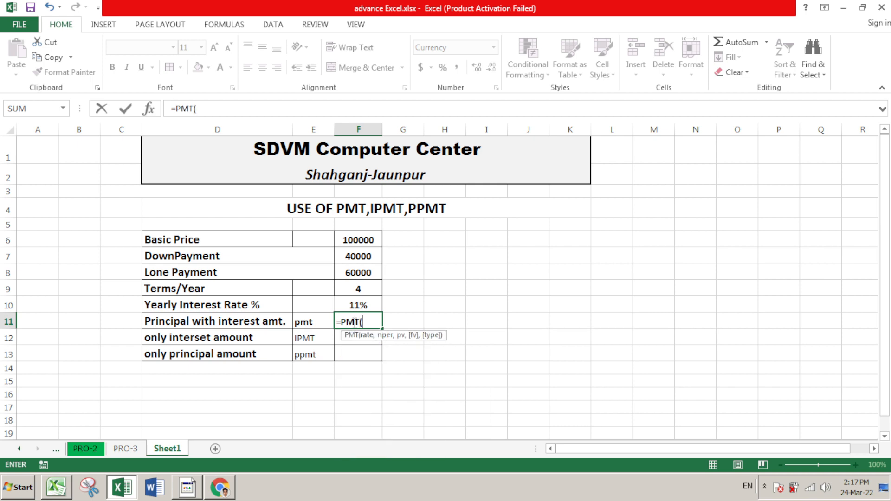
pyautogui.click(225, 111)
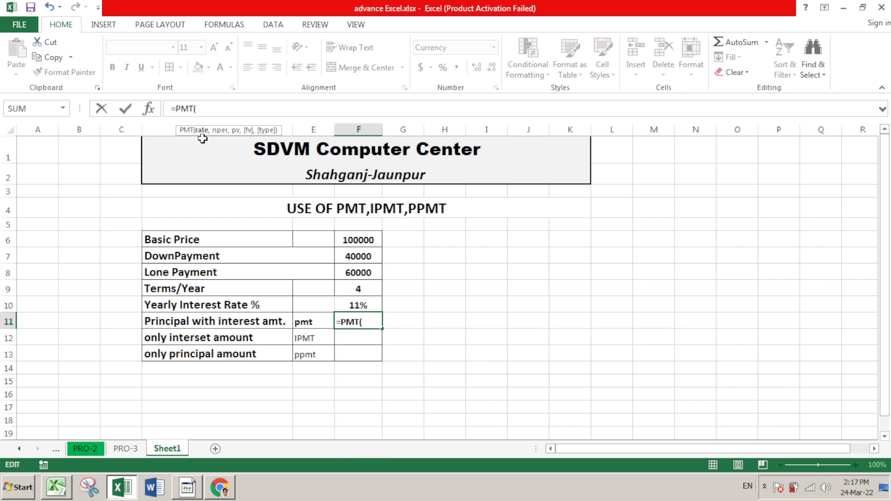
pyautogui.click(362, 307)
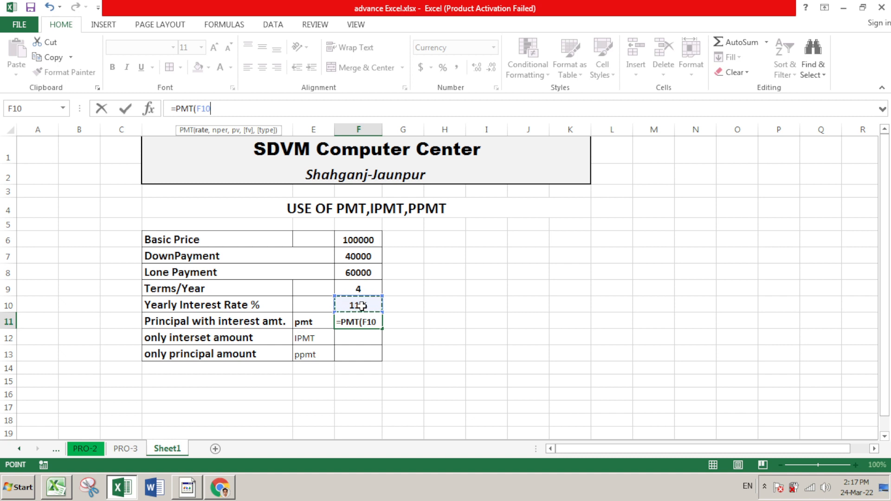
pyautogui.write('/12,')
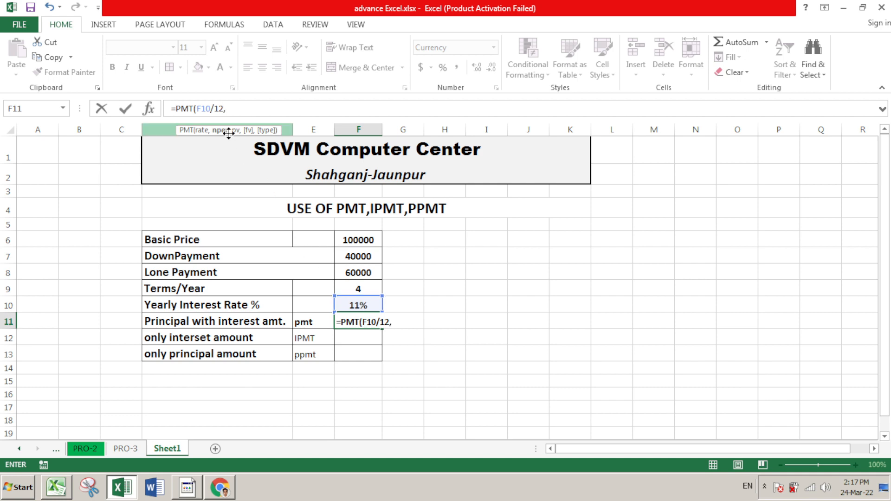
pyautogui.click(363, 290)
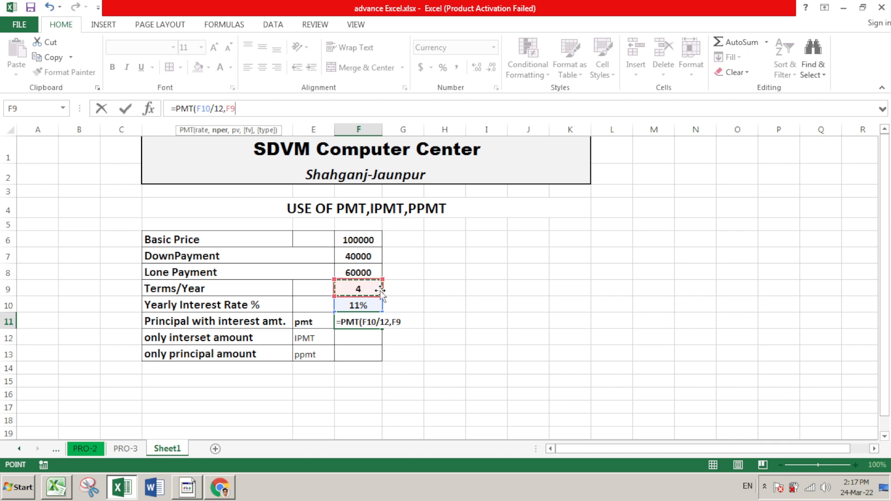
pyautogui.write('*12,')
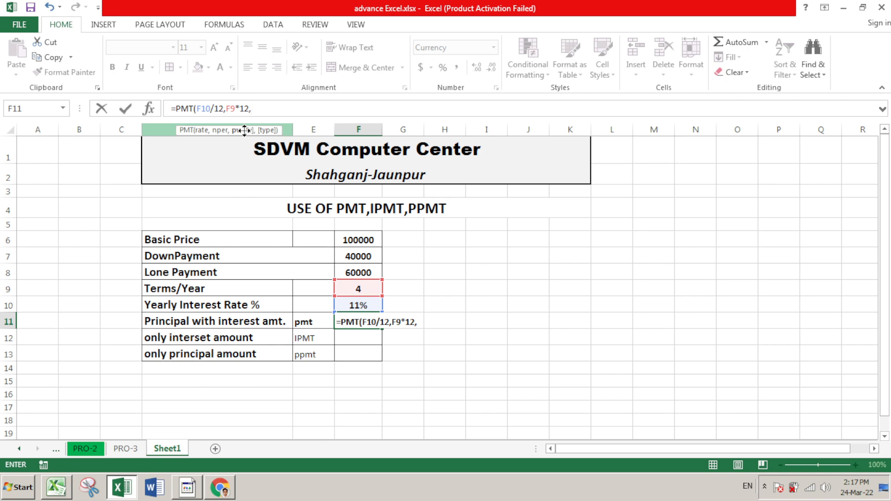
pyautogui.click(371, 276)
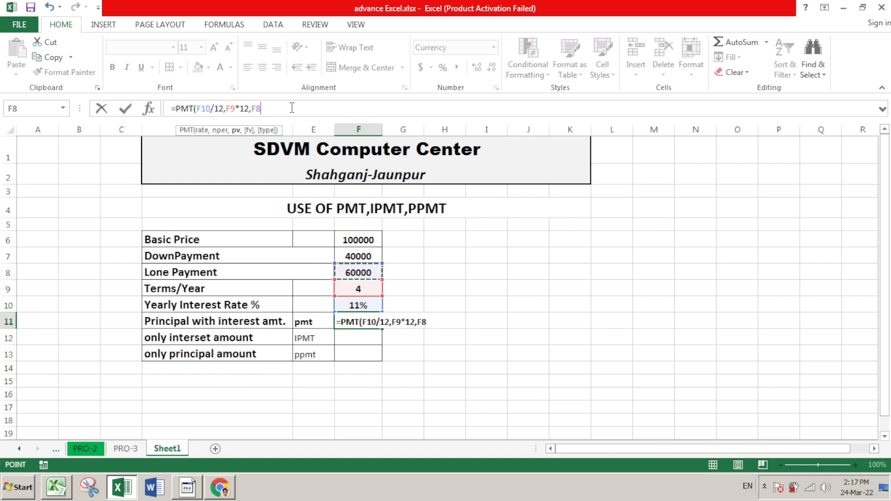
pyautogui.write(')')
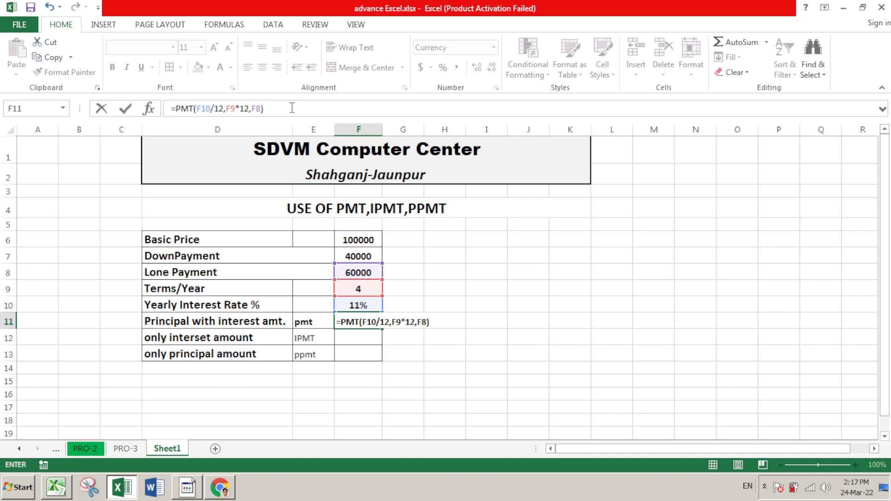
pyautogui.press('Return')
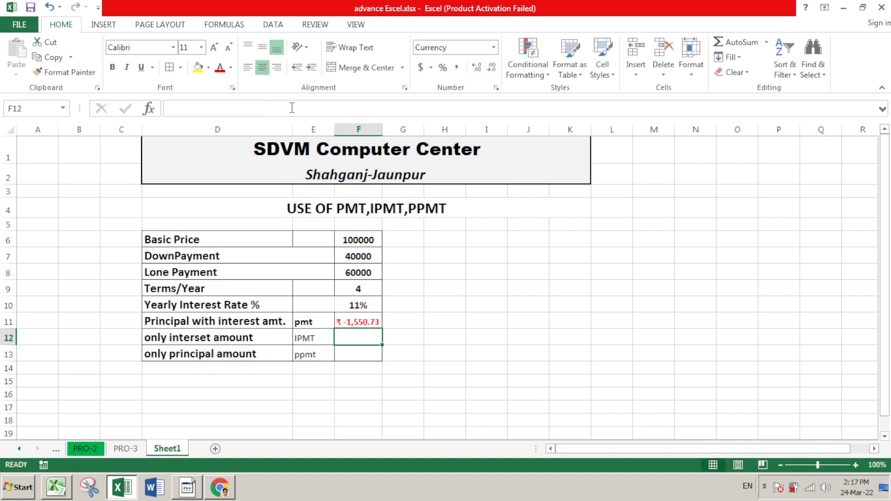
# - Negate the payment formula in F11 so it reads =-PMT(F10/12,F9*12,F8)
pyautogui.click(352, 323)
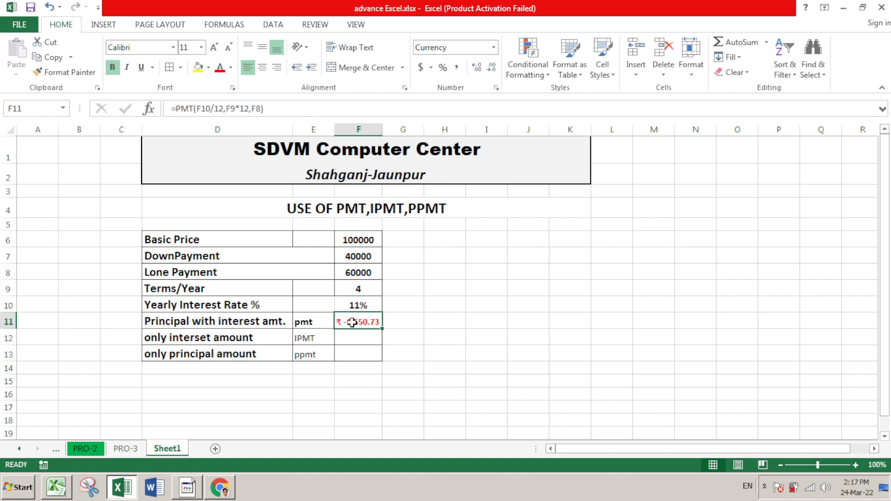
pyautogui.click(176, 109)
pyautogui.write('-')
pyautogui.press('Return')
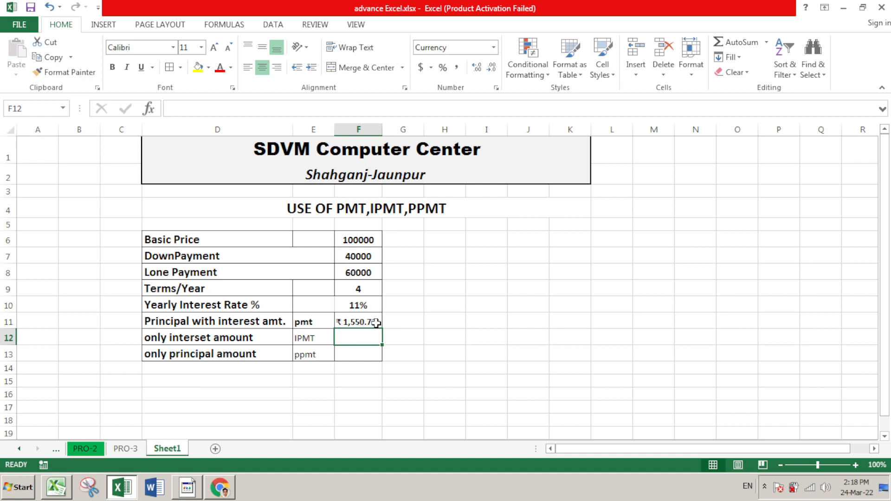
# - Set the payment result in F11 to font size 12 and widen column F to fit it
pyautogui.click(370, 320)
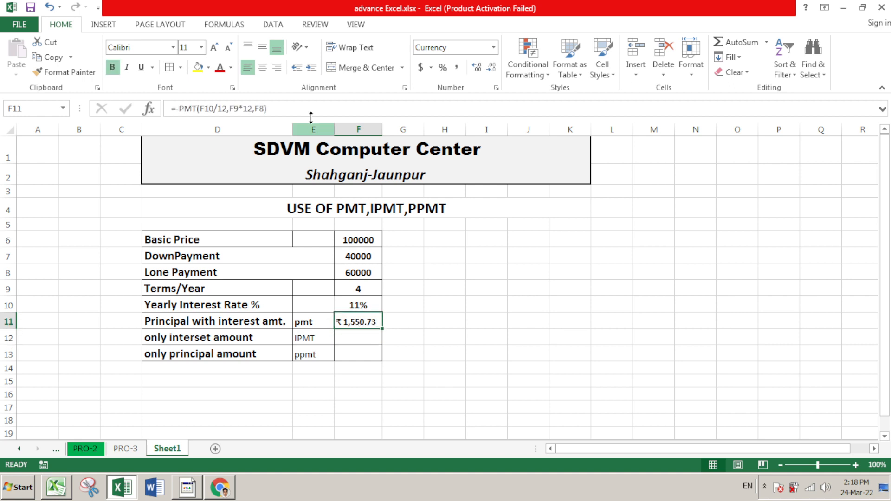
pyautogui.click(214, 47)
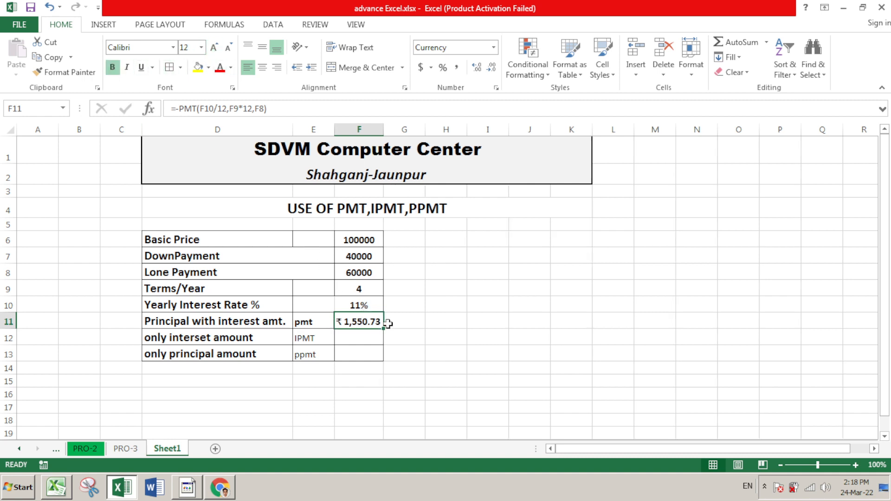
pyautogui.click(856, 465)
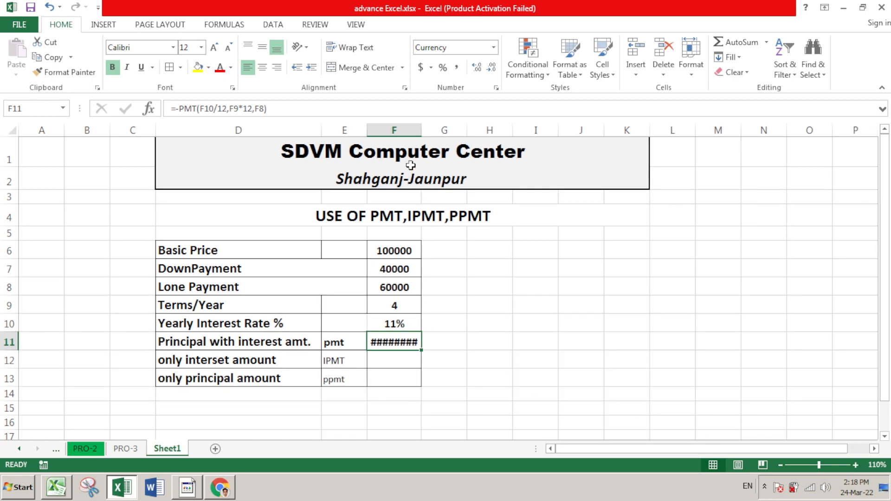
pyautogui.moveTo(421, 135); pyautogui.dragTo(437, 135)
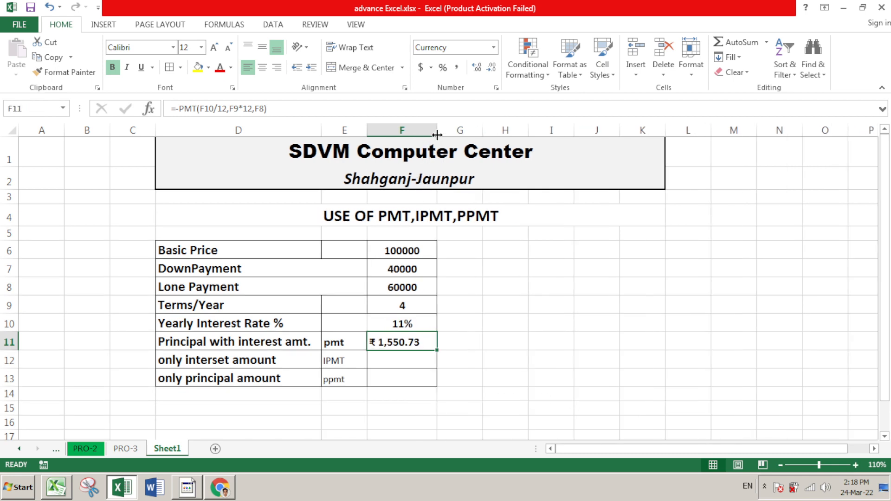
pyautogui.click(408, 358)
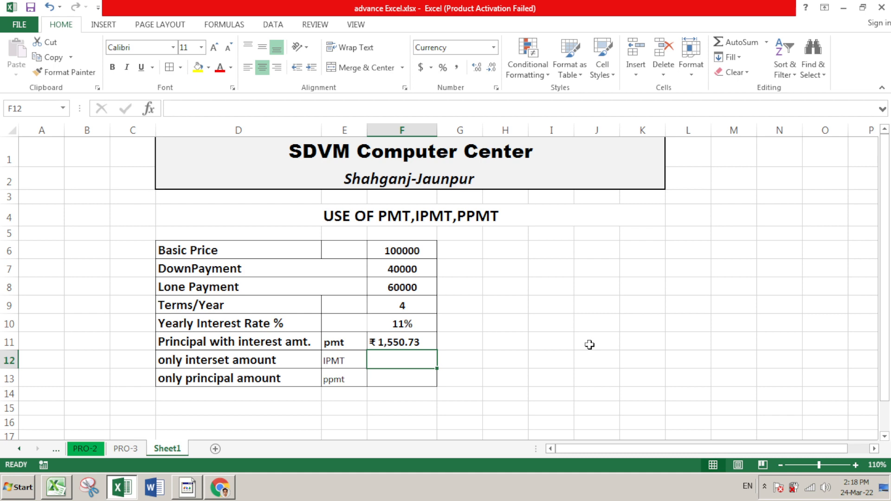
pyautogui.write('=')
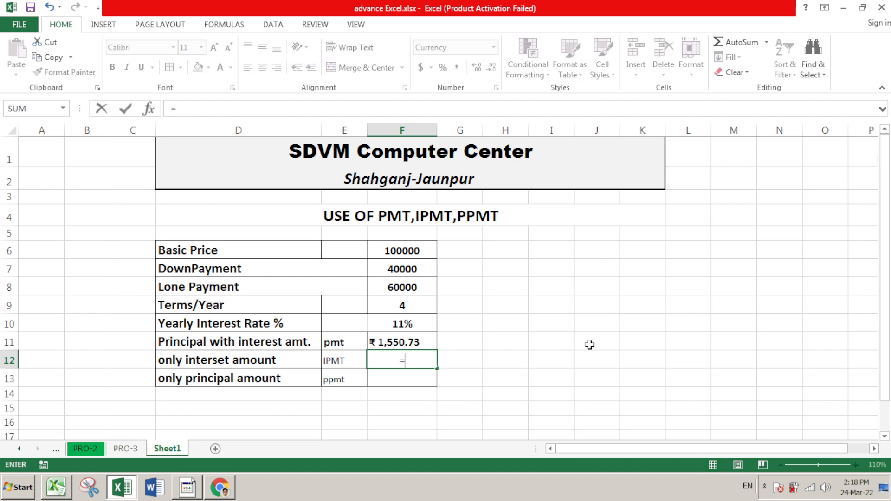
pyautogui.press('BackSpace')
pyautogui.click(581, 337)
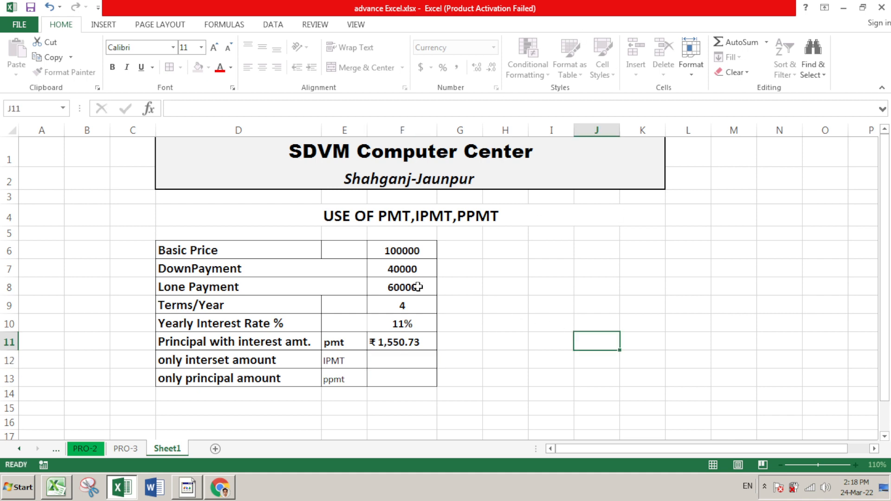
# - Left-align F12 in the only interset amount row and enter the formula =IPMT(F10/12,1,F9*12,F8) in it
pyautogui.click(400, 361)
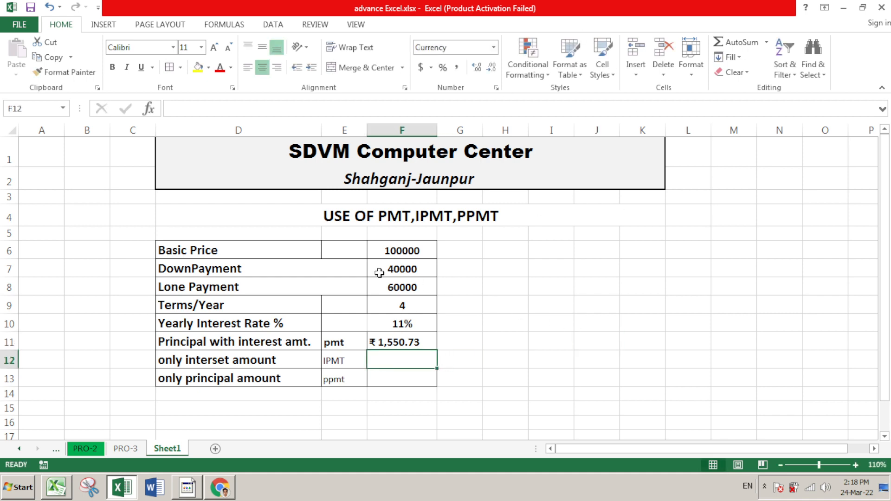
pyautogui.click(248, 67)
pyautogui.write('=')
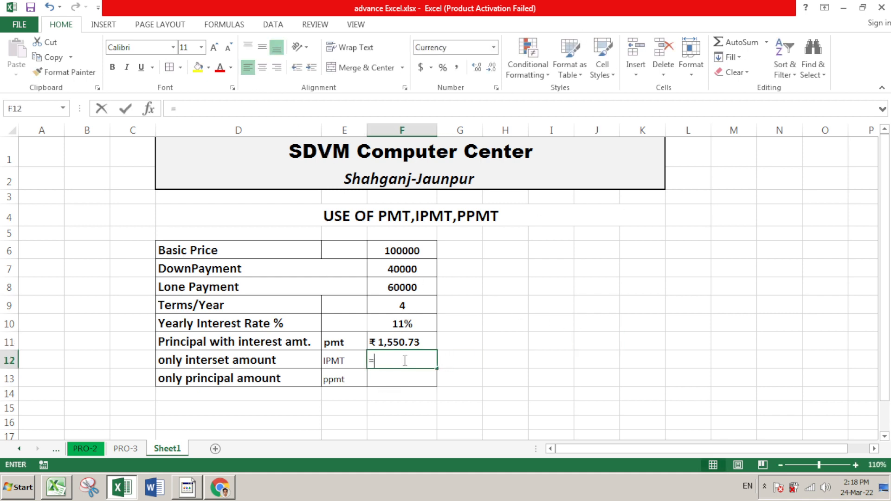
pyautogui.write('IP')
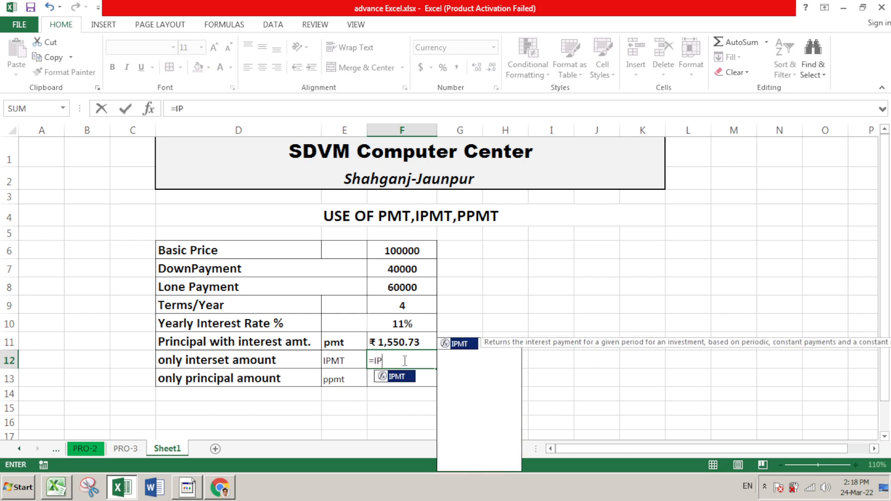
pyautogui.write('MT(')
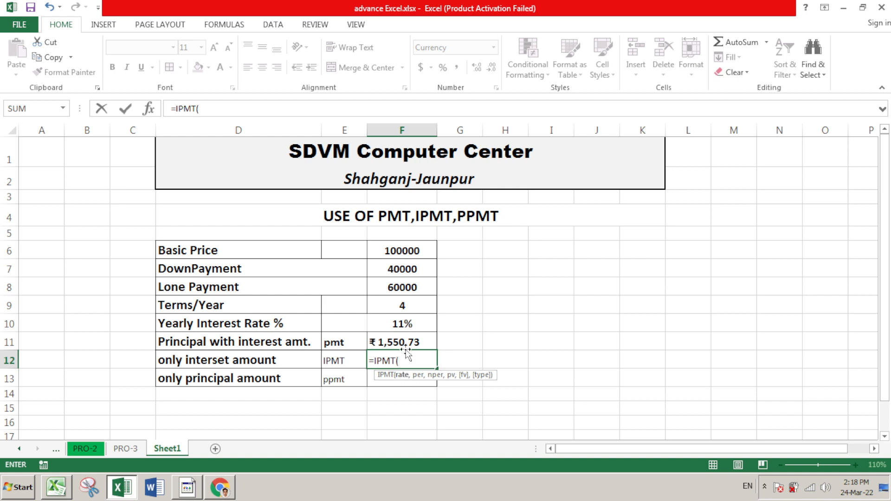
pyautogui.click(410, 327)
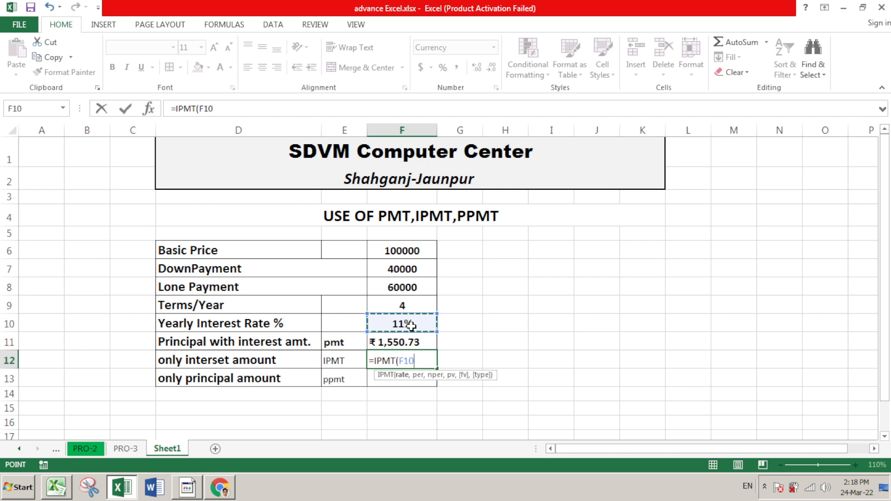
pyautogui.write('/12')
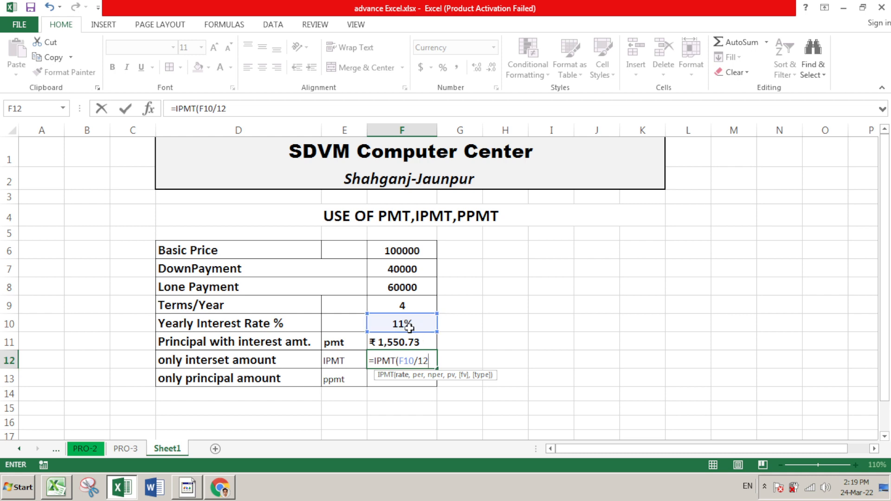
pyautogui.write(',1')
pyautogui.write(',')
pyautogui.click(259, 107)
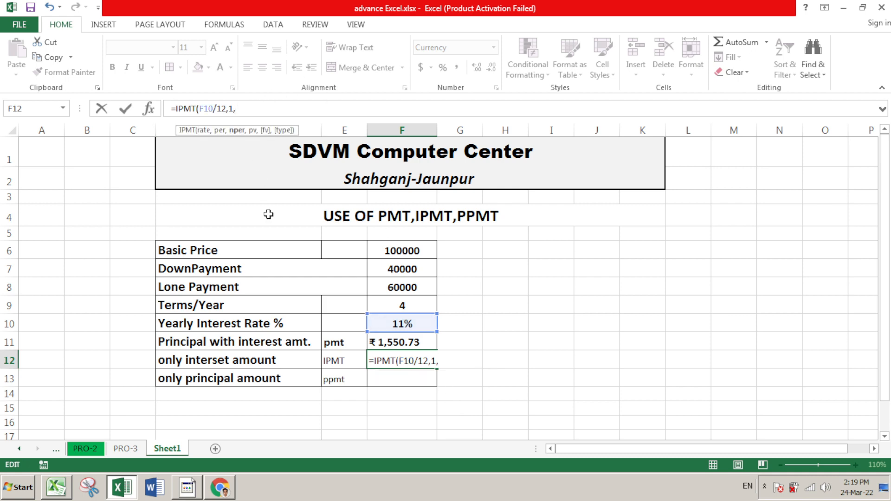
pyautogui.click(400, 306)
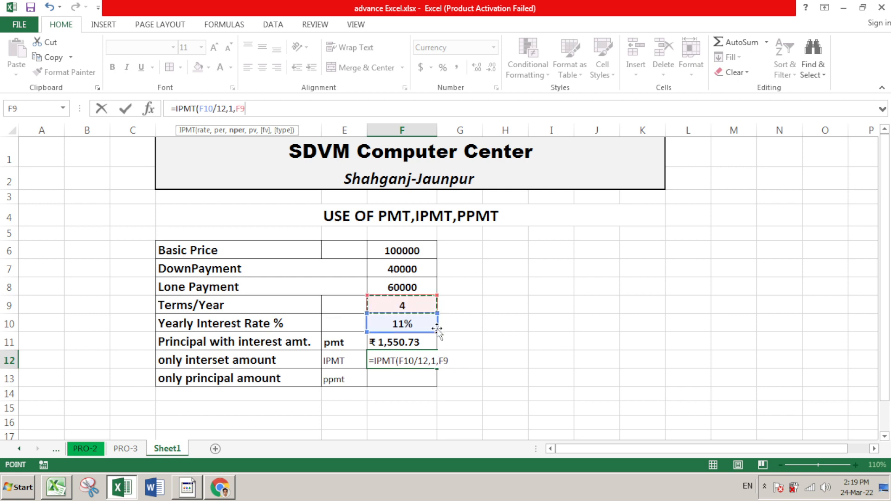
pyautogui.write('*12')
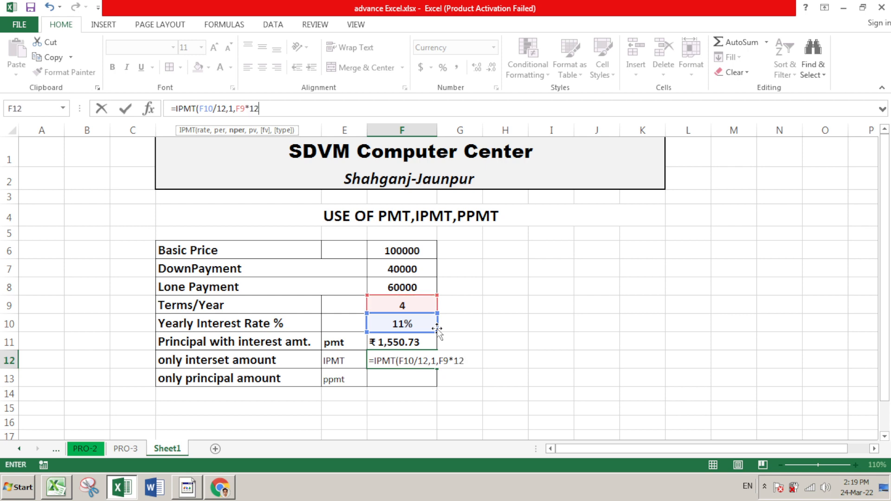
pyautogui.write(',')
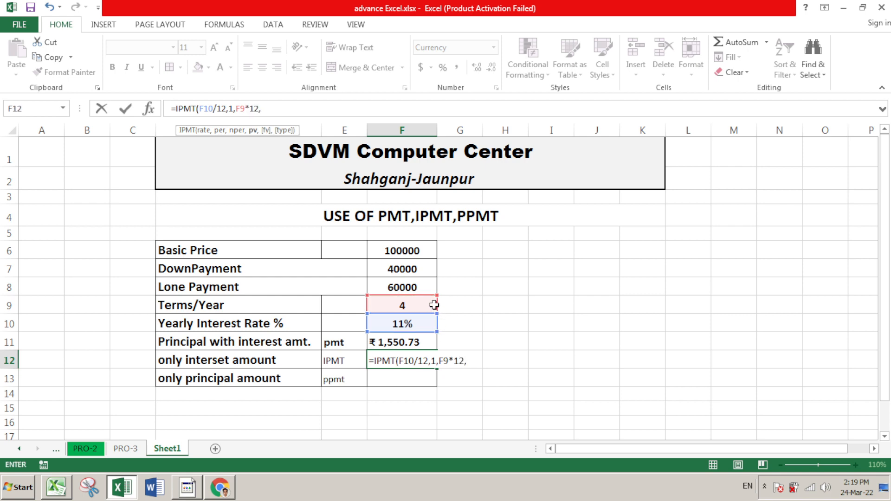
pyautogui.click(411, 286)
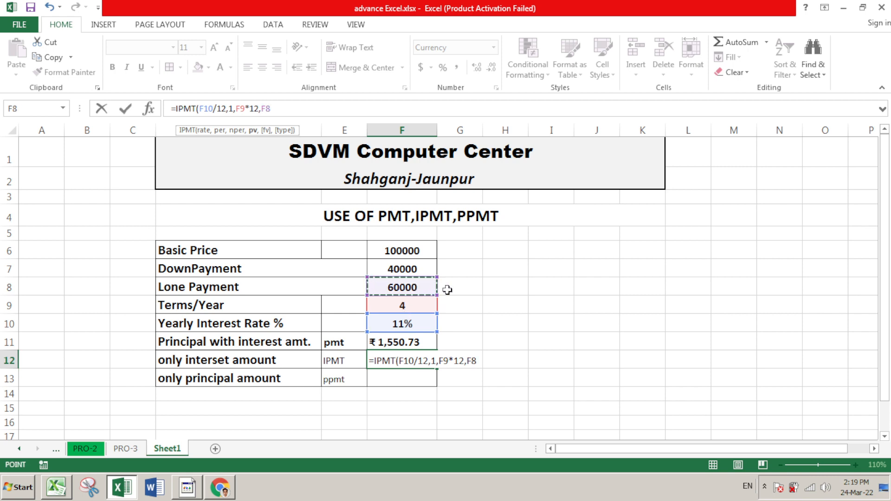
pyautogui.write(')')
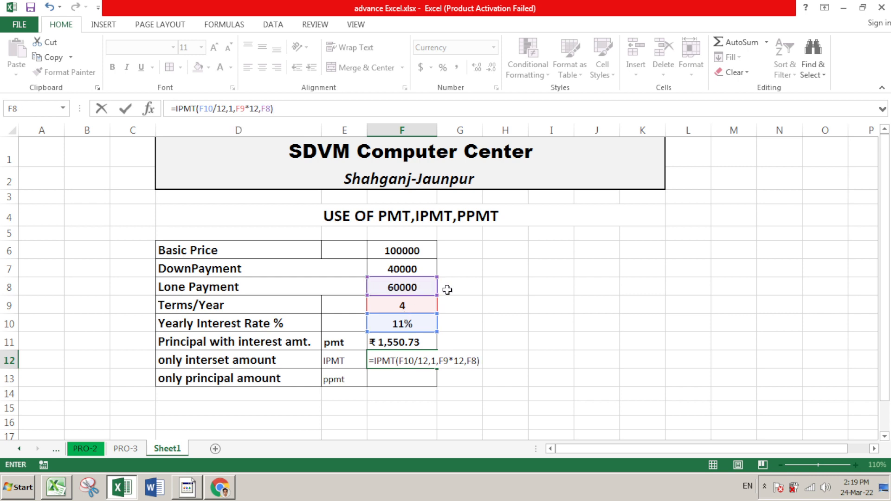
pyautogui.press('Return')
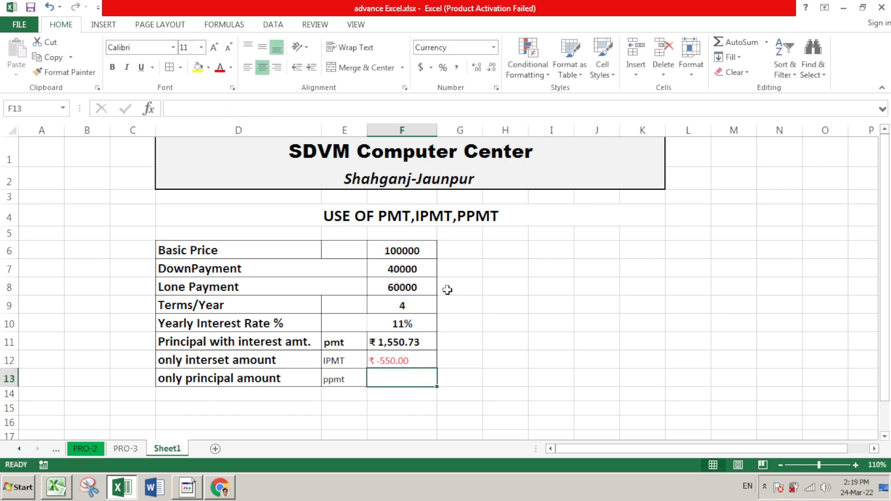
# - Negate the interest formula in F12 so it reads =-IPMT(F10/12,1,F9*12,F8)
pyautogui.click(404, 360)
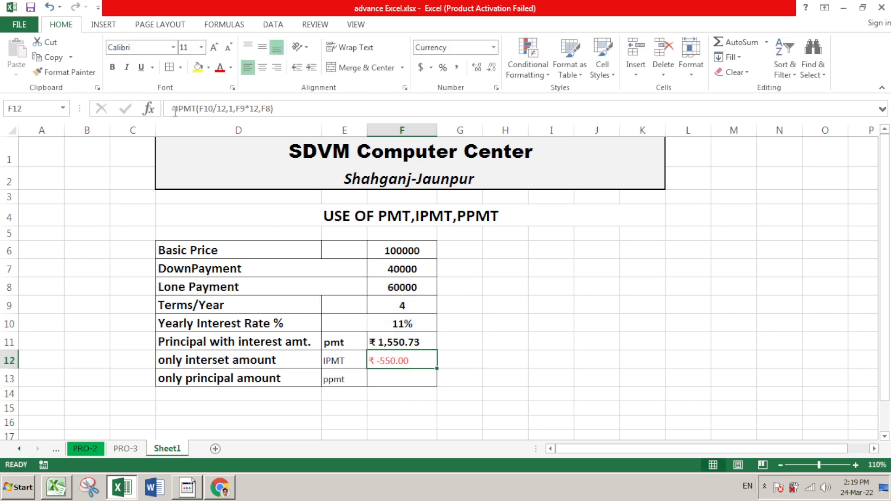
pyautogui.click(198, 111)
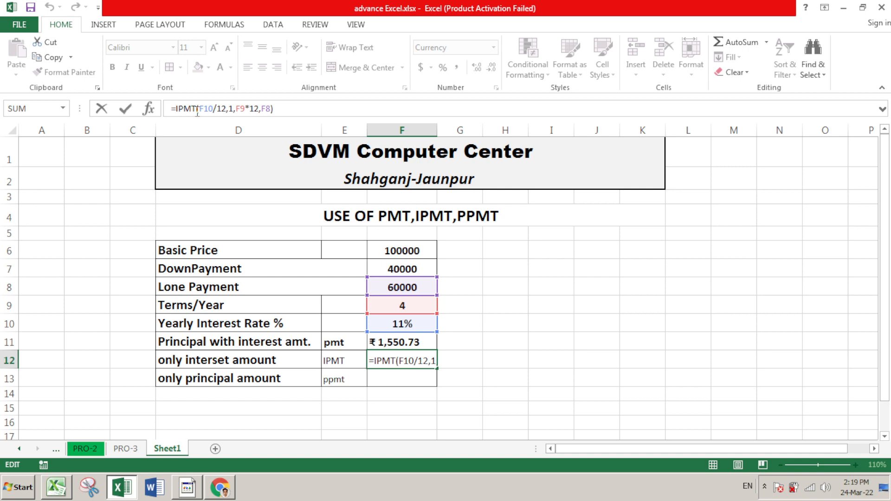
pyautogui.press('Left')
pyautogui.press('Left')
pyautogui.press('Left')
pyautogui.press('Left')
pyautogui.write('-')
pyautogui.press('Return')
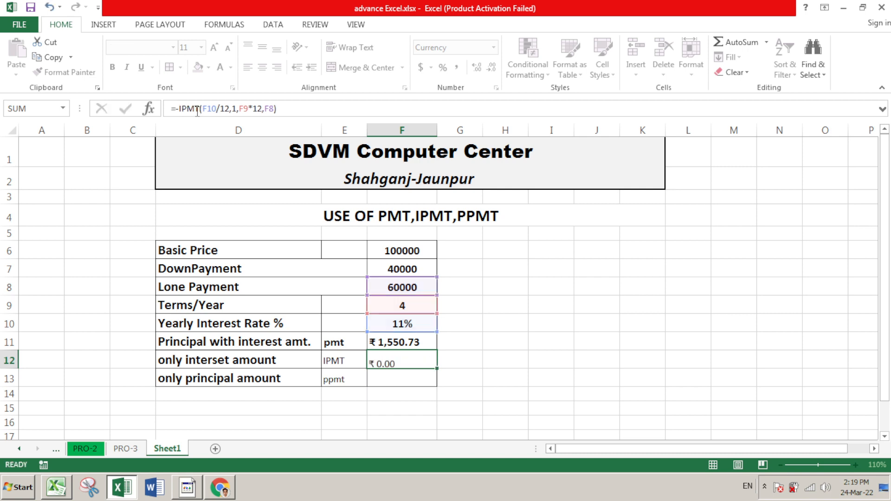
# - Bold the IPMT label in E12 and format the interest result in F12 as bold, size 14
pyautogui.click(414, 363)
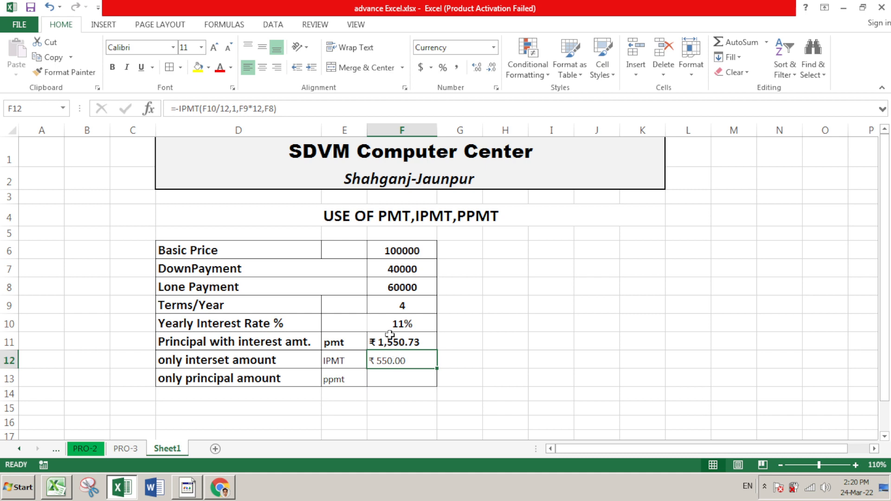
pyautogui.click(215, 48)
pyautogui.click(346, 360)
pyautogui.click(113, 67)
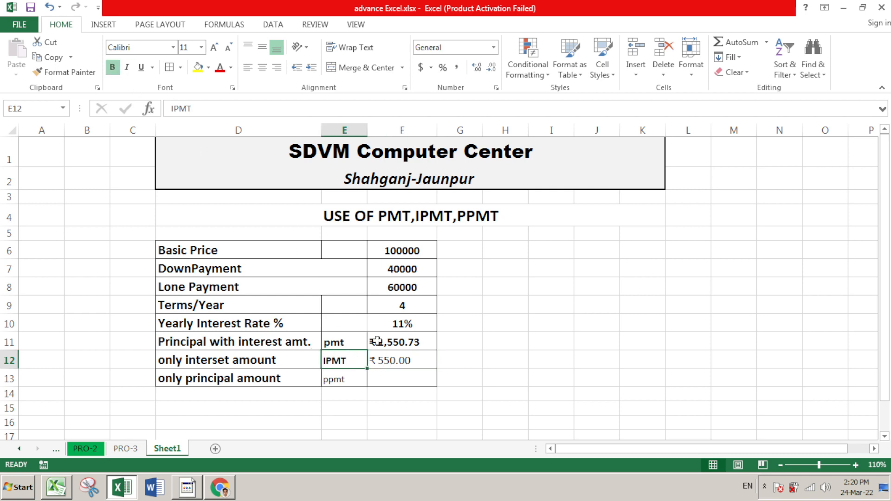
pyautogui.click(398, 362)
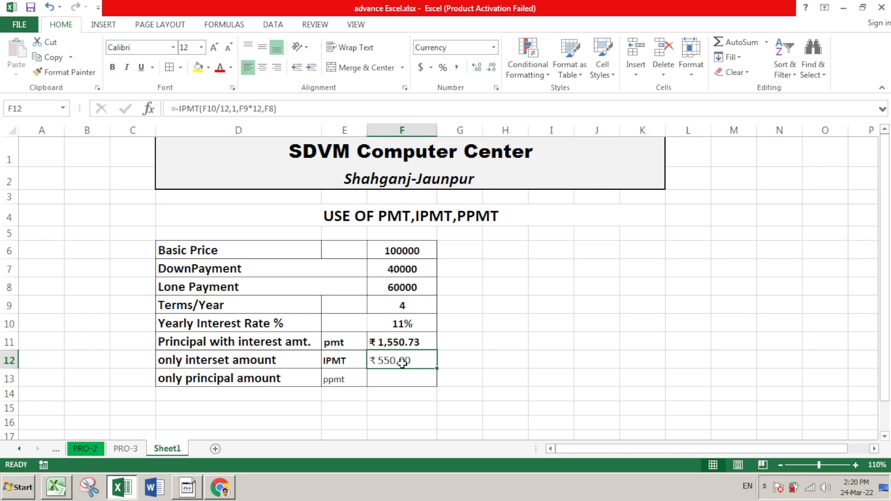
pyautogui.click(214, 47)
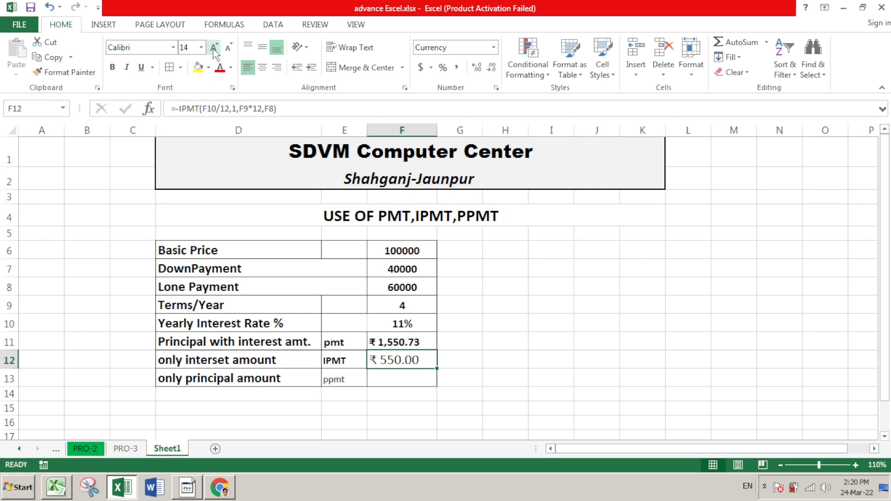
pyautogui.click(113, 68)
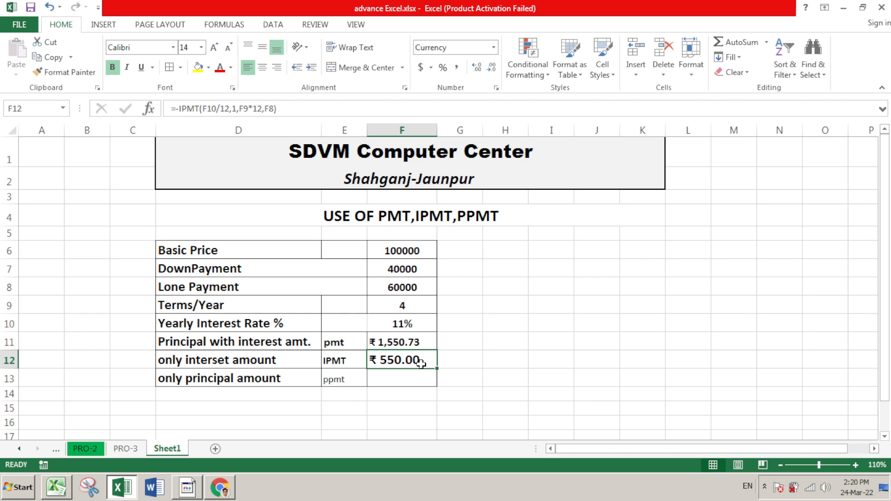
# - Enter the formula =IPMT(F10/12,1,F9*12,F8) in F13 of the only principal amount row
pyautogui.click(411, 382)
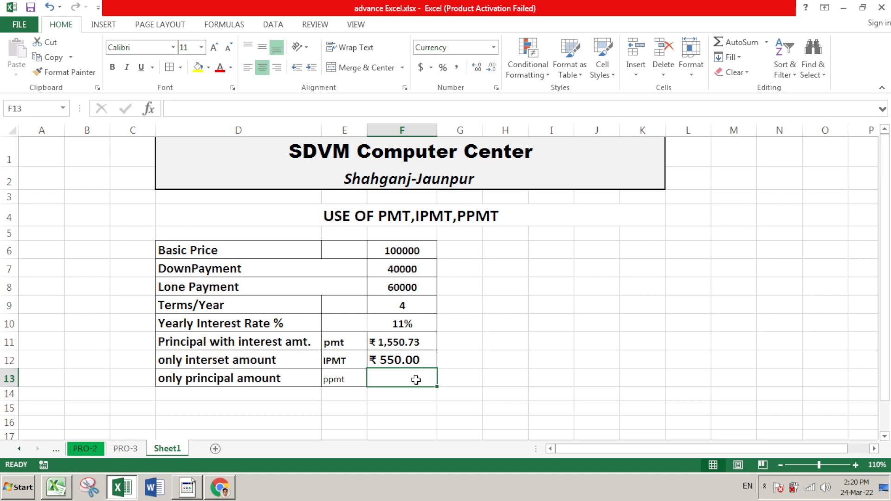
pyautogui.write('=')
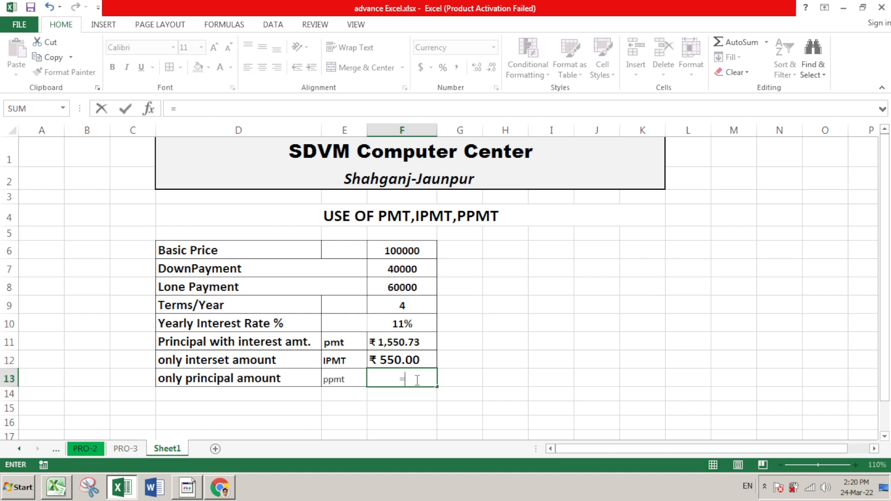
pyautogui.click(198, 111)
pyautogui.write('IPM')
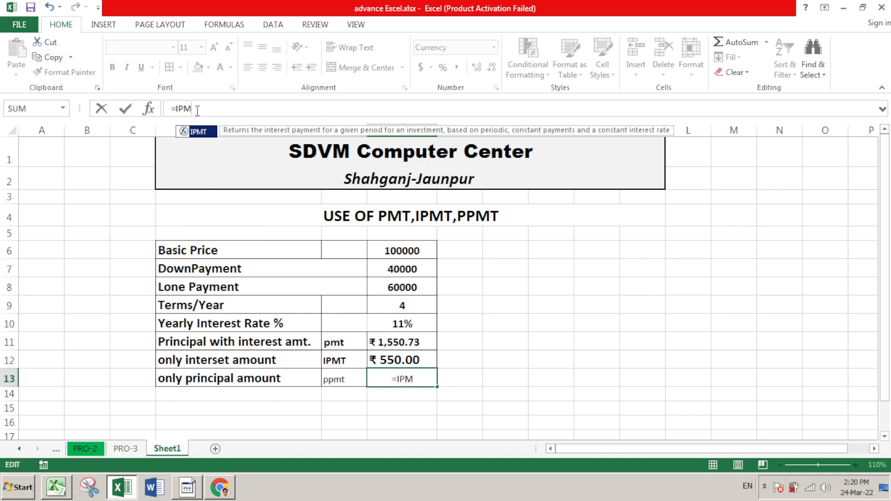
pyautogui.write('T(')
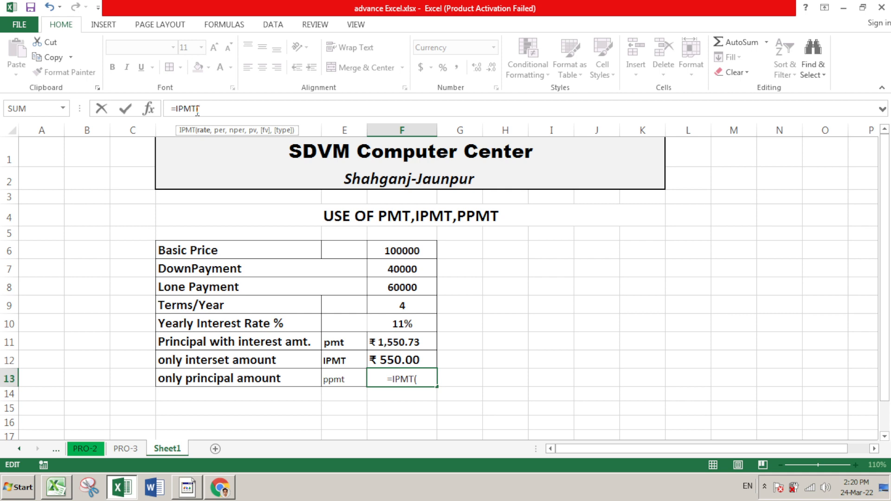
pyautogui.click(411, 325)
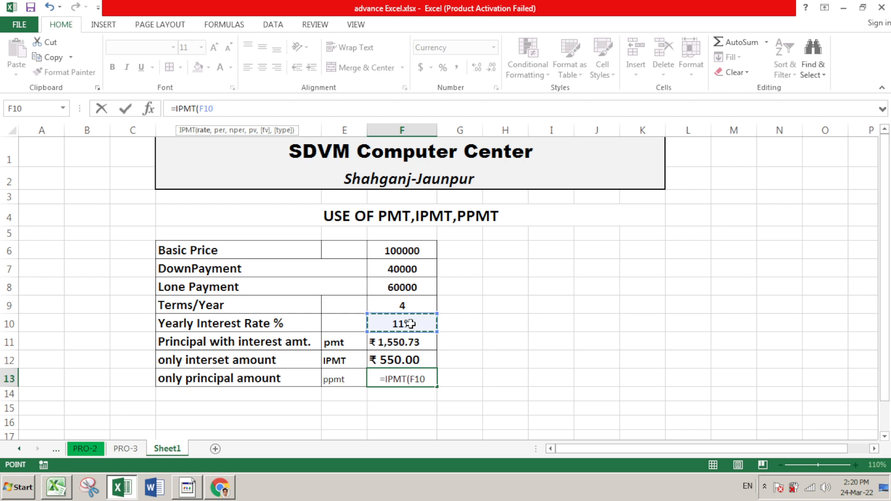
pyautogui.write('/1')
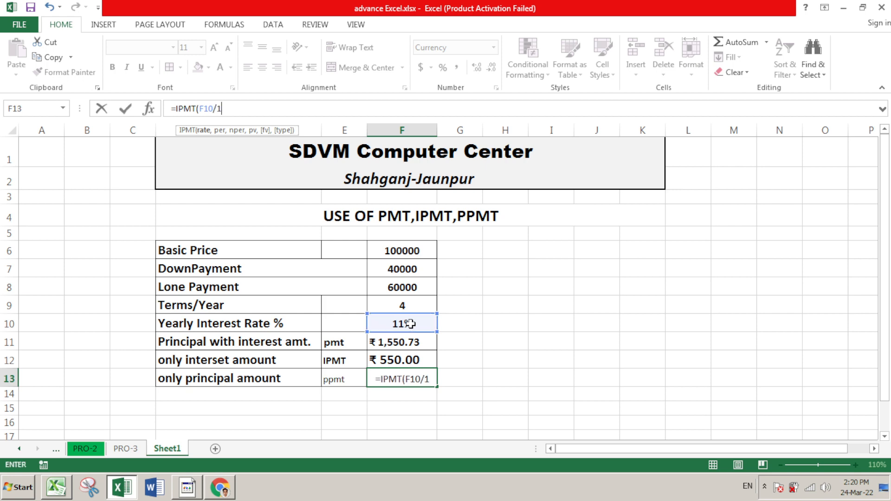
pyautogui.write('2,')
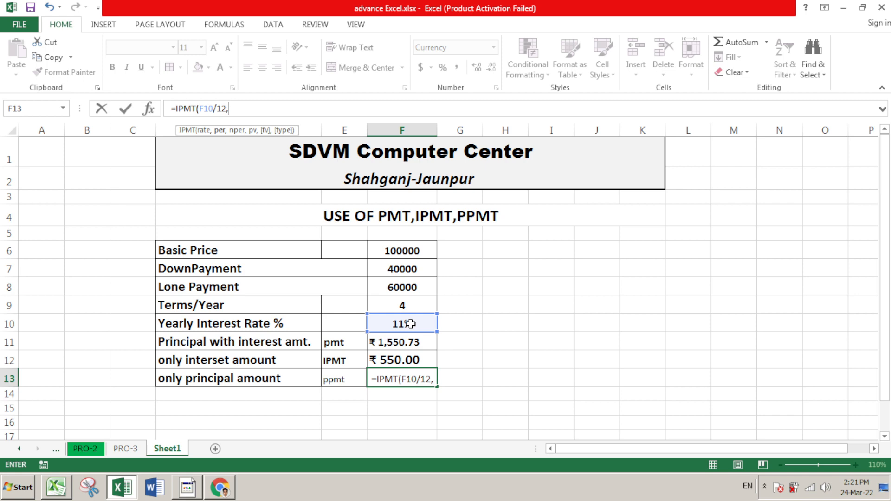
pyautogui.write('1')
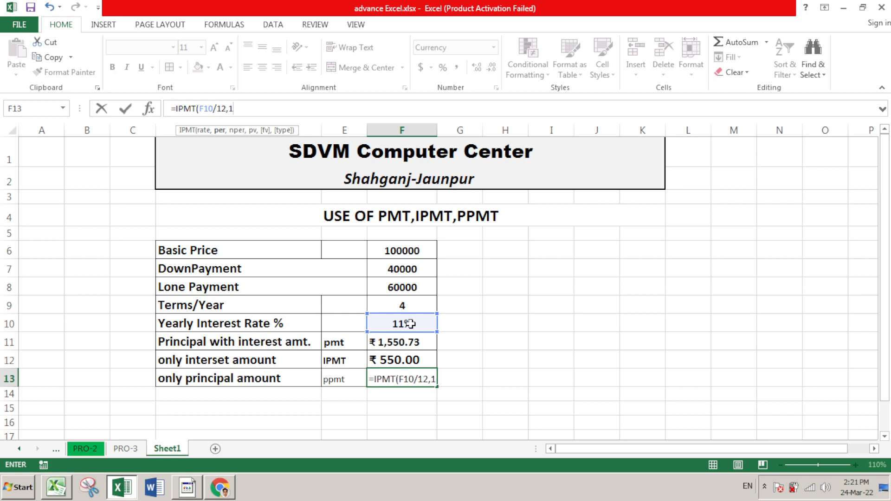
pyautogui.write(',')
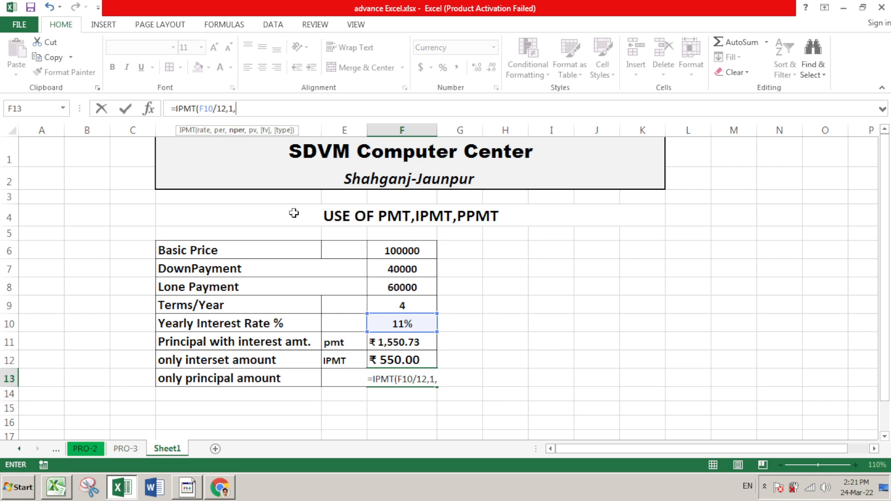
pyautogui.click(426, 307)
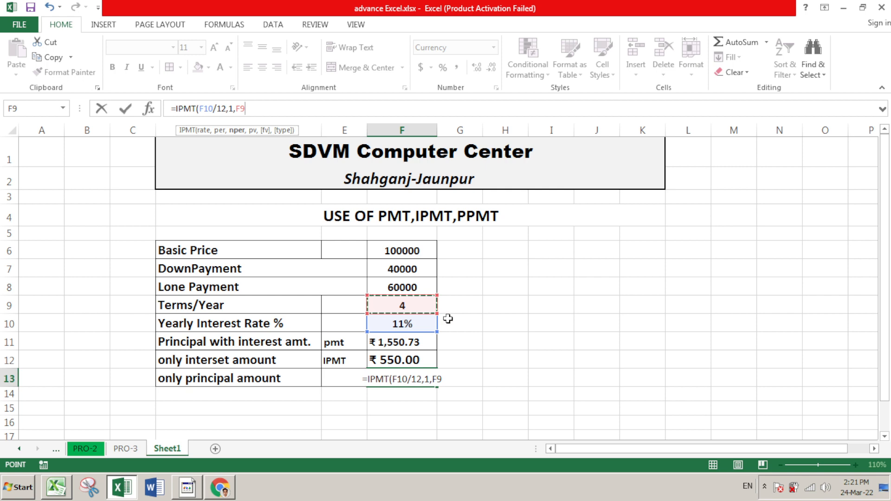
pyautogui.write('*12')
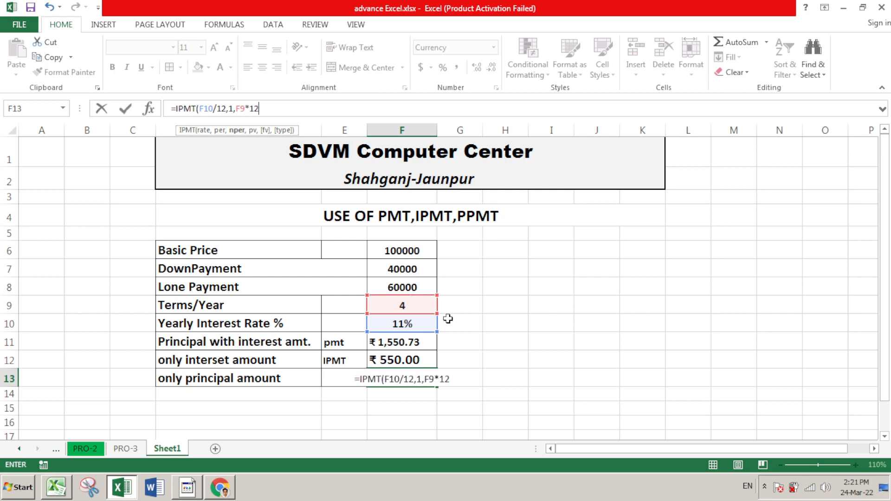
pyautogui.write(',')
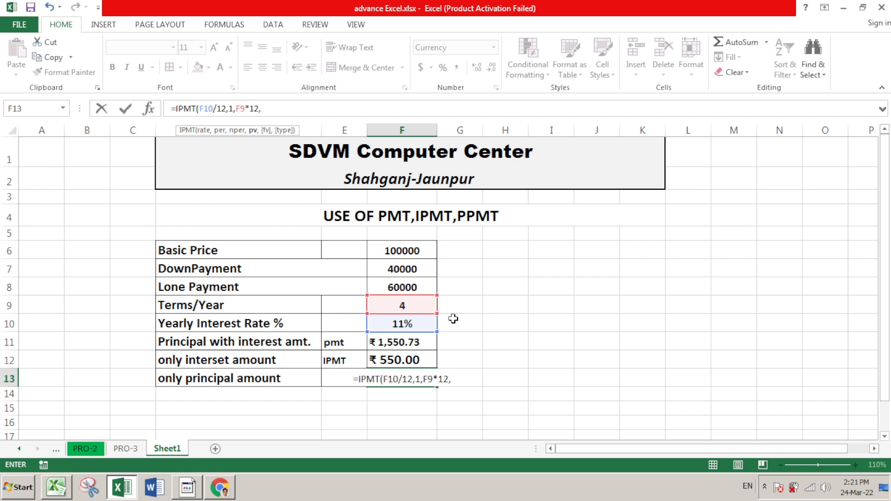
pyautogui.click(399, 286)
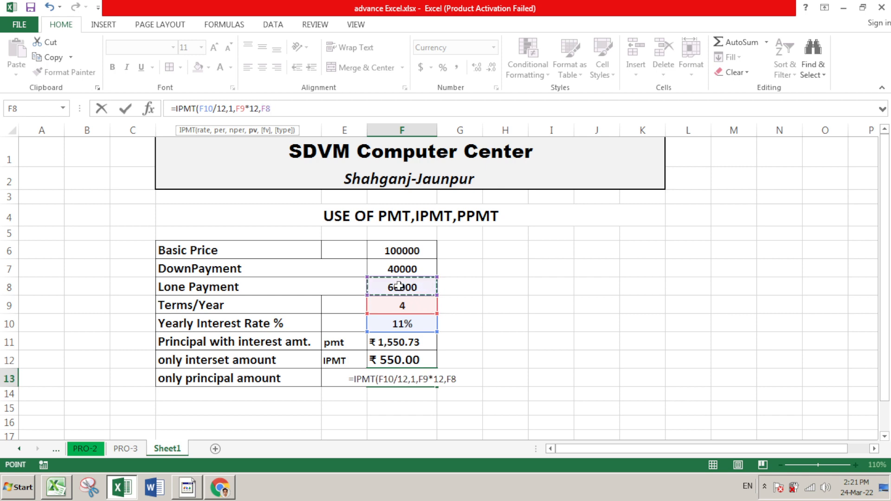
pyautogui.write(')')
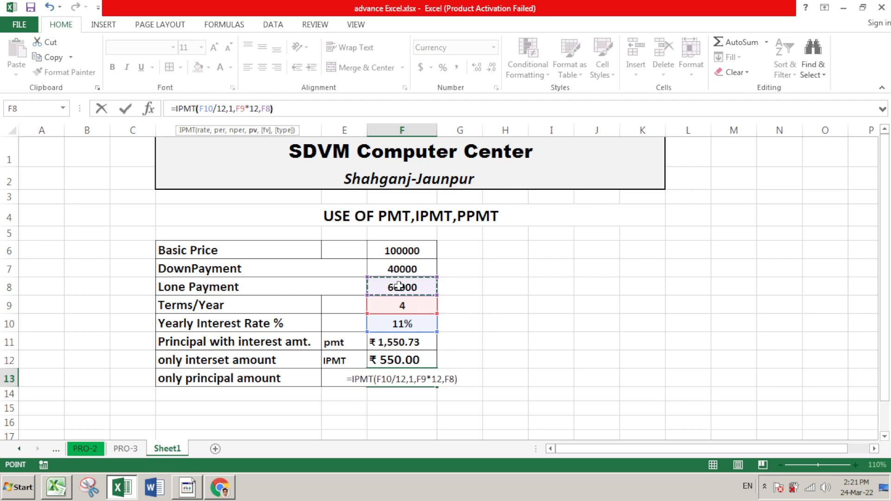
pyautogui.press('Return')
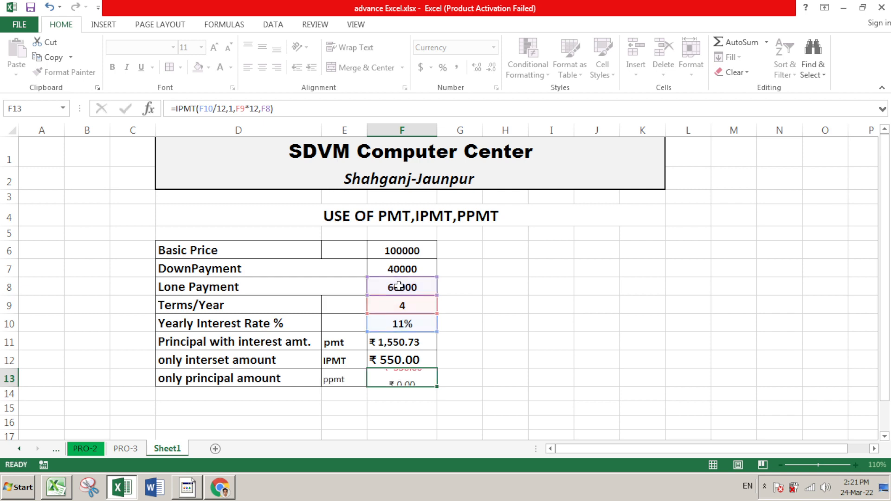
# - Change the function in F13 from IPMT to PPMT so the formula reads =PPMT(F10/12,1,F9*12,F8)
pyautogui.click(406, 380)
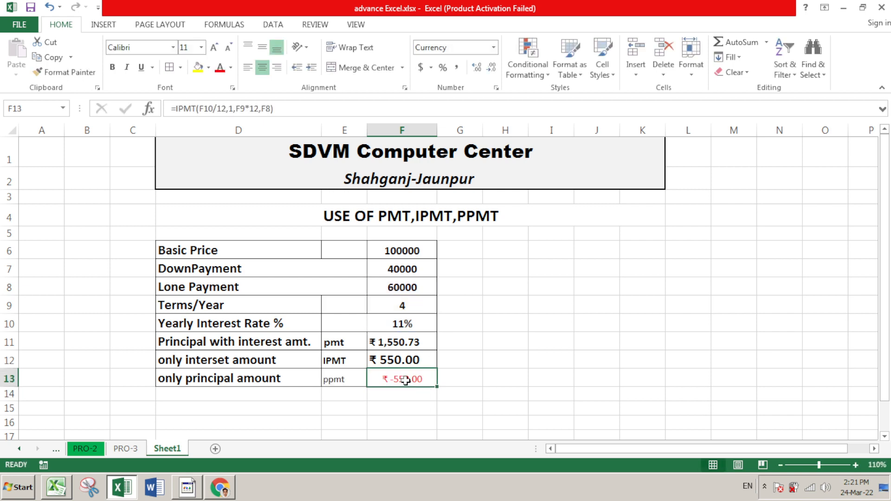
pyautogui.click(198, 110)
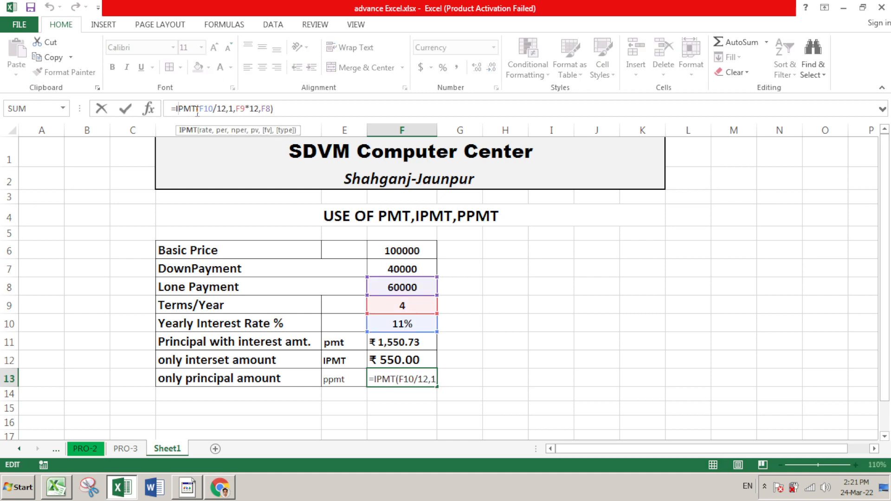
pyautogui.press('Delete')
pyautogui.write('P')
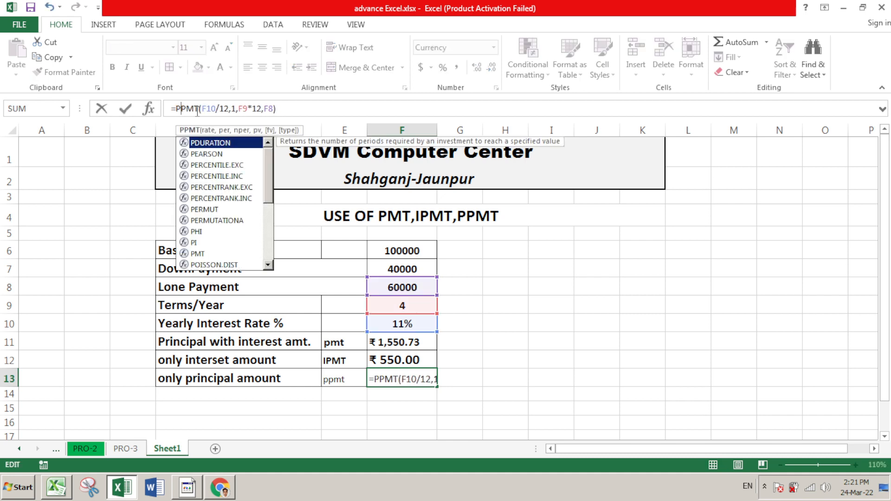
pyautogui.click(196, 110)
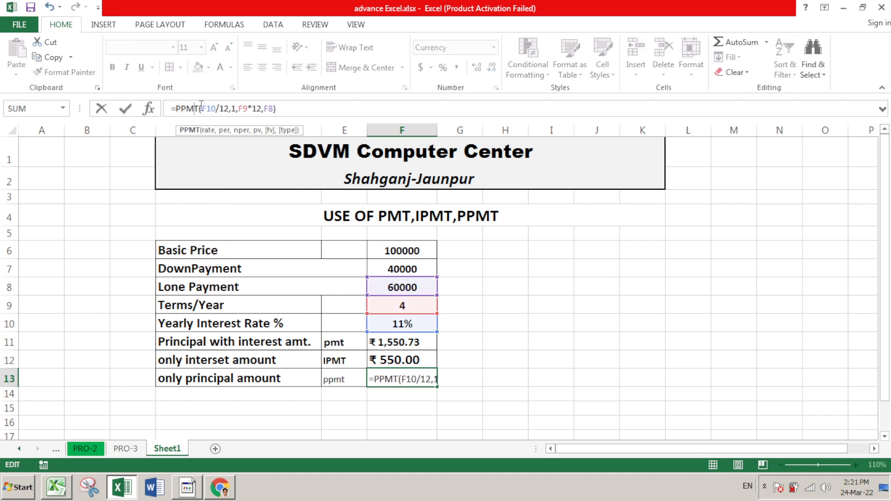
pyautogui.click(295, 106)
pyautogui.click(216, 108)
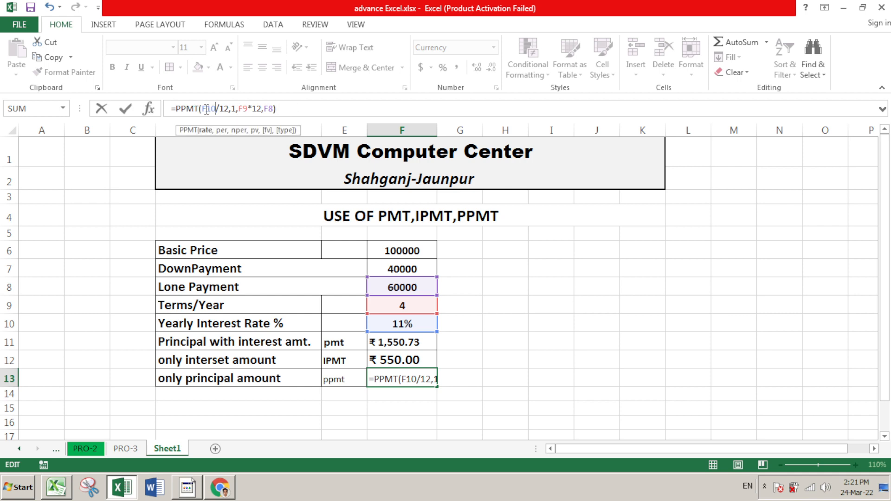
pyautogui.click(232, 110)
pyautogui.click(256, 109)
pyautogui.click(271, 109)
pyautogui.click(287, 110)
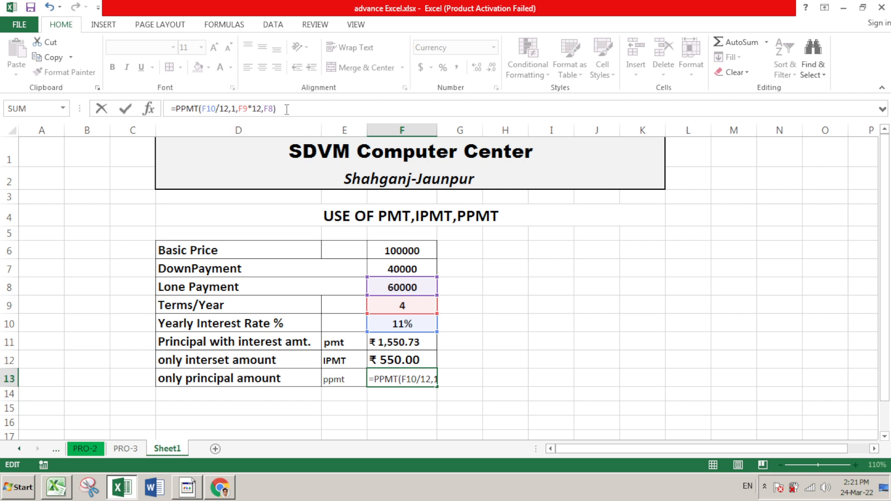
pyautogui.press('Return')
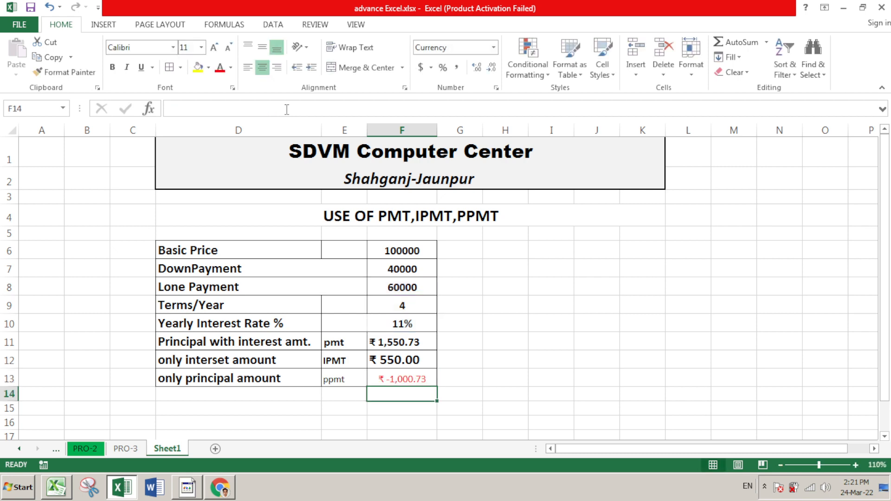
# - Negate the principal formula in F13 so it reads =-PPMT(F10/12,1,F9*12,F8)
pyautogui.click(408, 380)
pyautogui.click(175, 110)
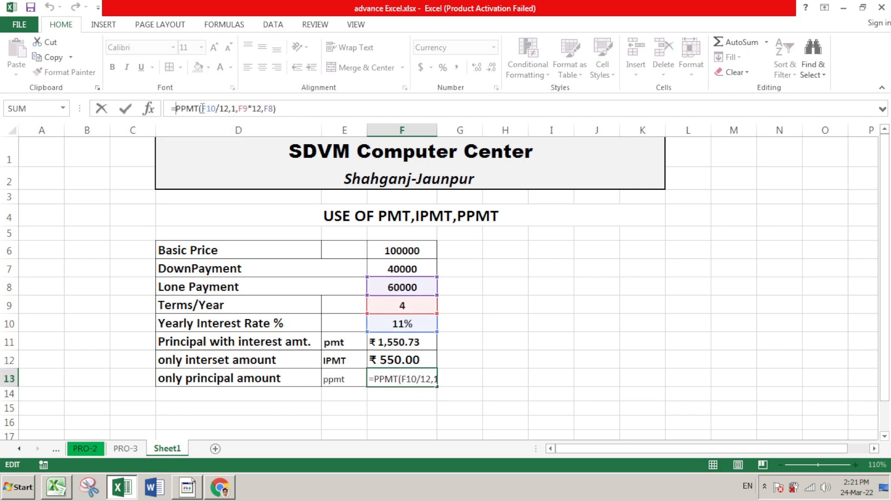
pyautogui.write('-')
pyautogui.press('Return')
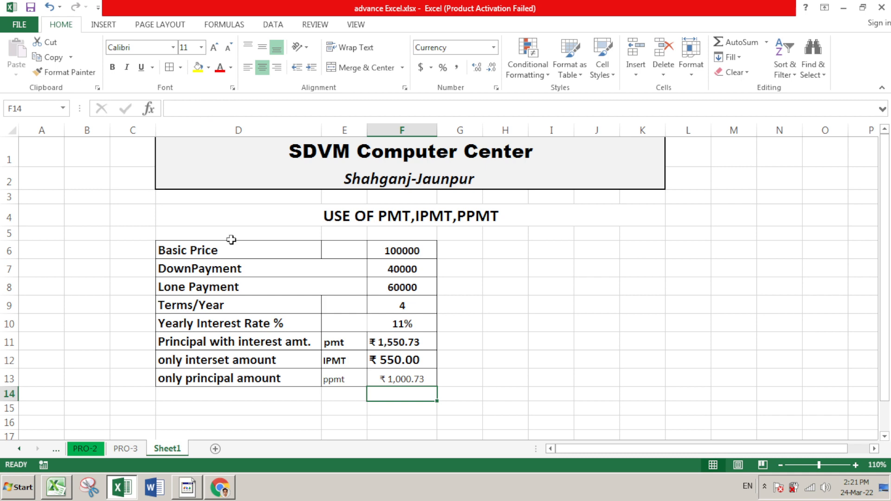
# - Format the ppmt label in E13 as bold, size 12, and the principal result in F13 as bold, size 14
pyautogui.click(348, 381)
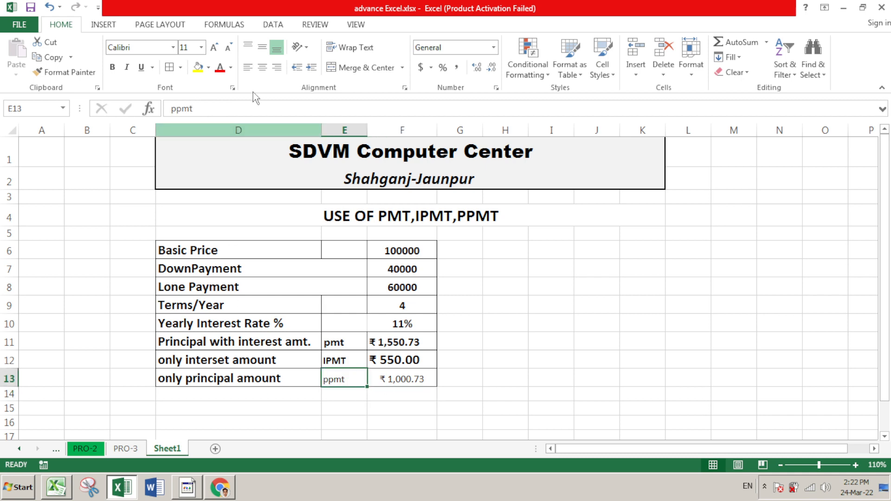
pyautogui.click(113, 67)
pyautogui.click(213, 49)
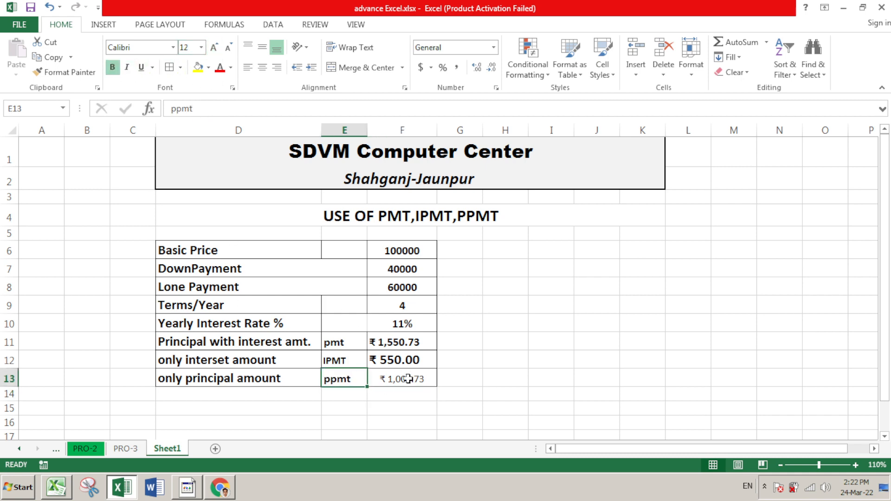
pyautogui.click(409, 378)
pyautogui.click(215, 49)
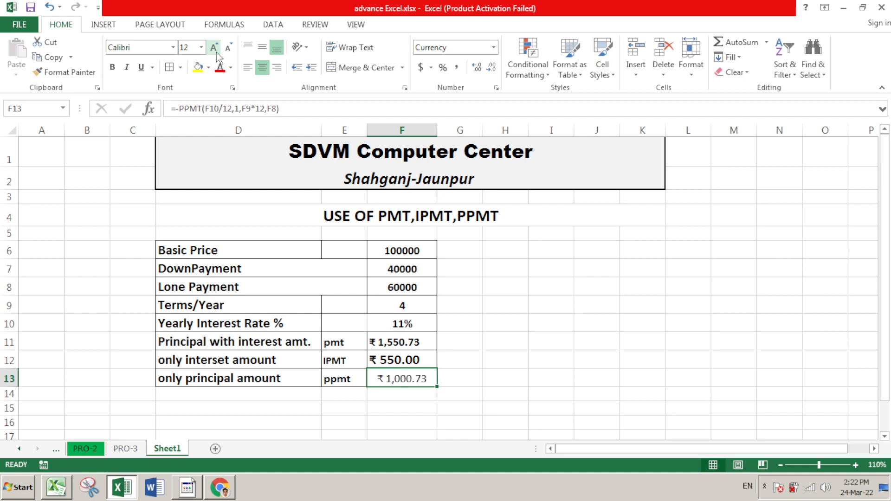
pyautogui.click(216, 51)
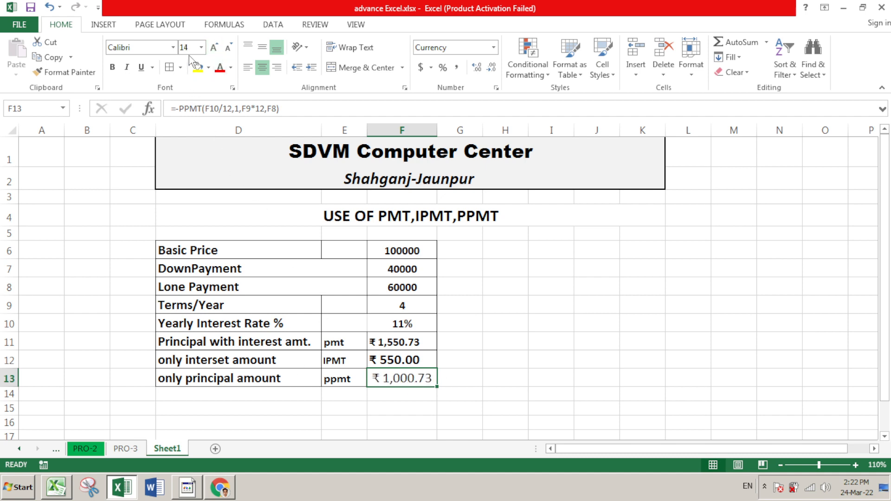
pyautogui.click(114, 68)
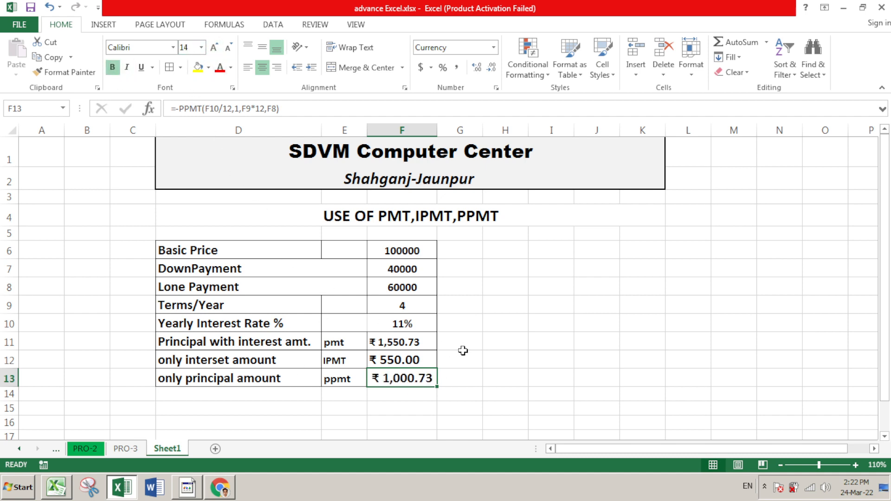
pyautogui.click(488, 365)
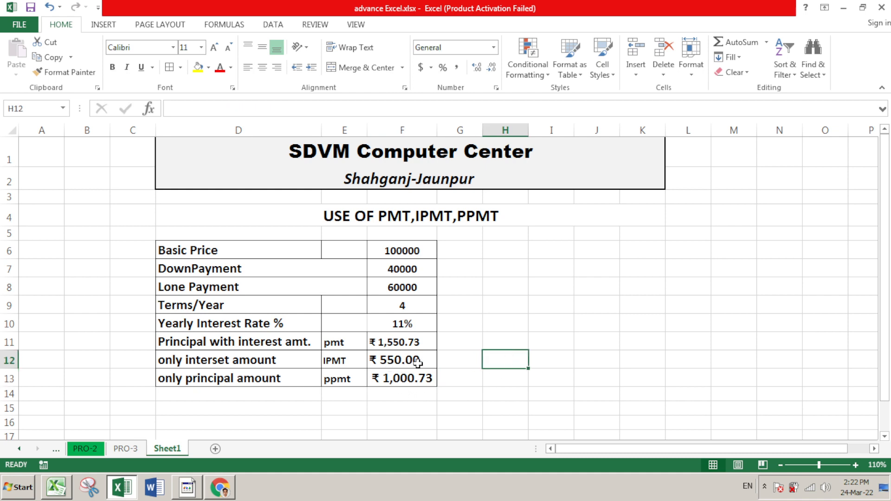
# - Increase the payment result in F11 to font size 16 and widen column F to fit it
pyautogui.click(401, 345)
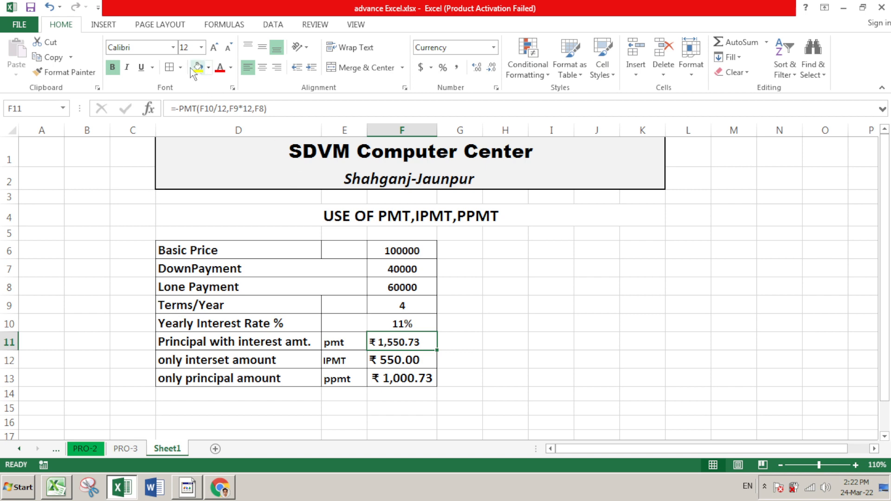
pyautogui.click(214, 48)
pyautogui.click(214, 48)
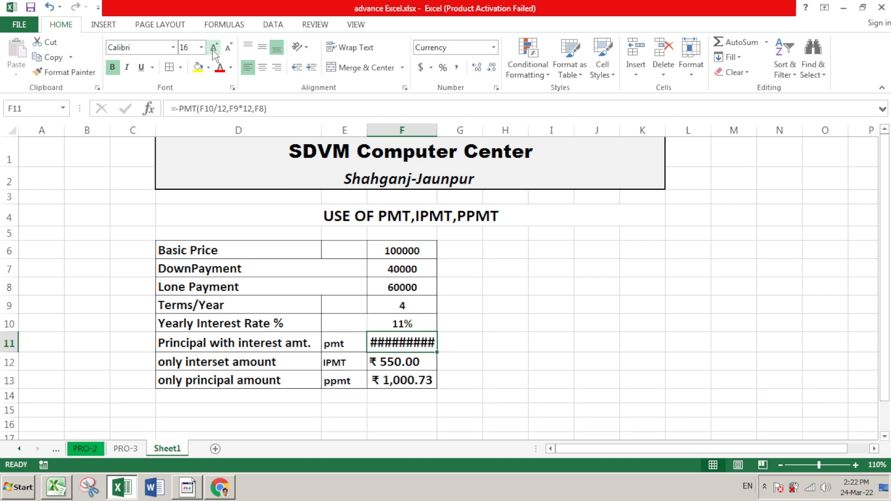
pyautogui.moveTo(438, 131); pyautogui.dragTo(478, 133)
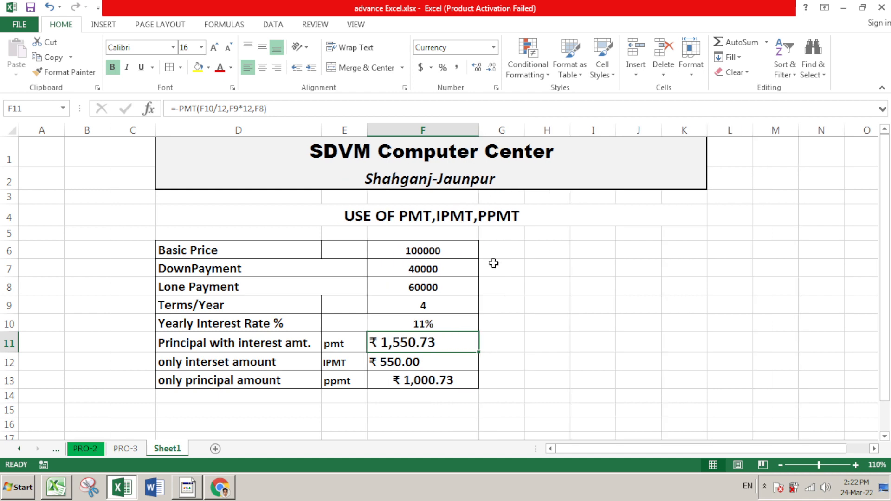
pyautogui.click(597, 354)
# - Center the three payment, interest and principal results in F11:F13 horizontally
pyautogui.moveTo(426, 344); pyautogui.dragTo(446, 378)
pyautogui.click(261, 68)
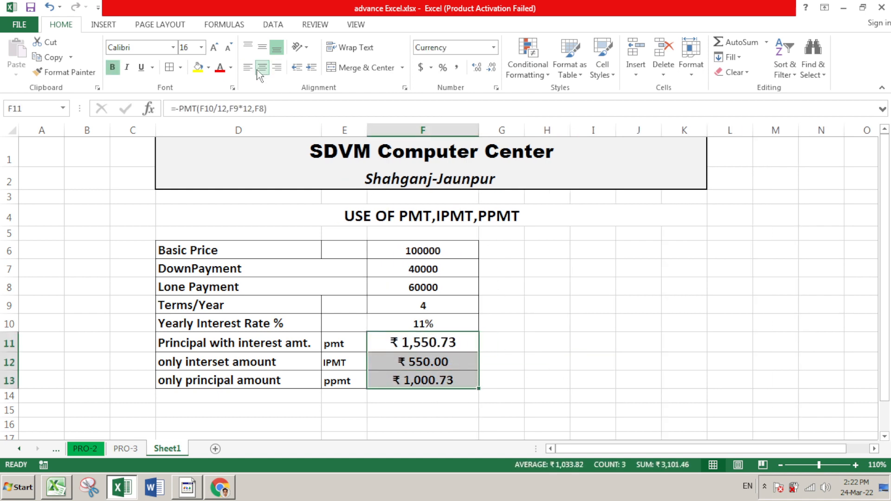
pyautogui.click(539, 346)
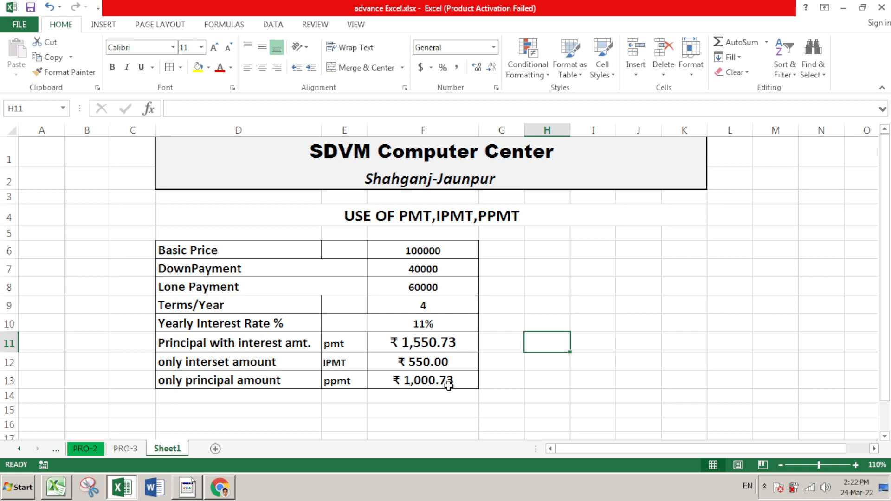
# - Change the Basic Price in F6 to 200000 to recalculate the loan, payment, interest and principal amounts
pyautogui.click(446, 344)
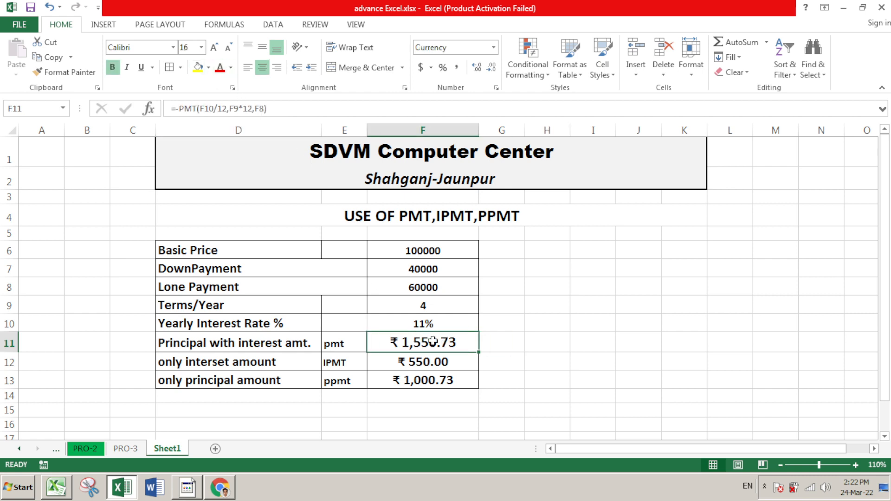
pyautogui.click(441, 252)
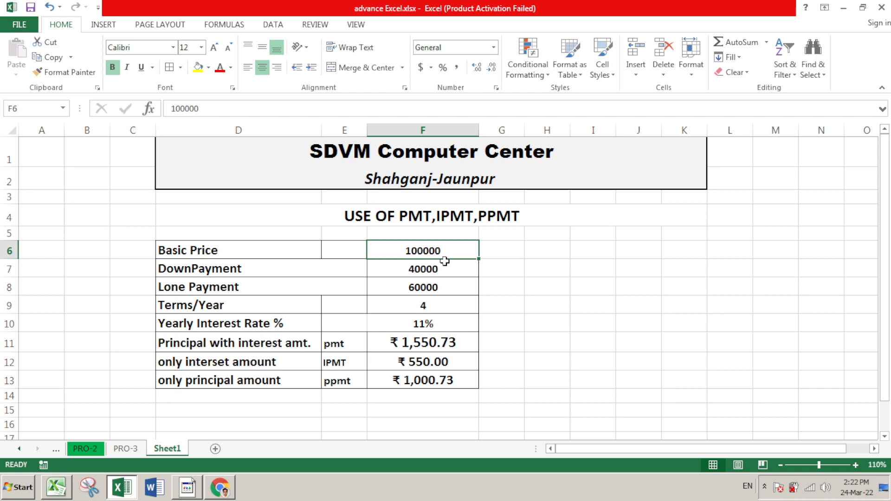
pyautogui.write('2')
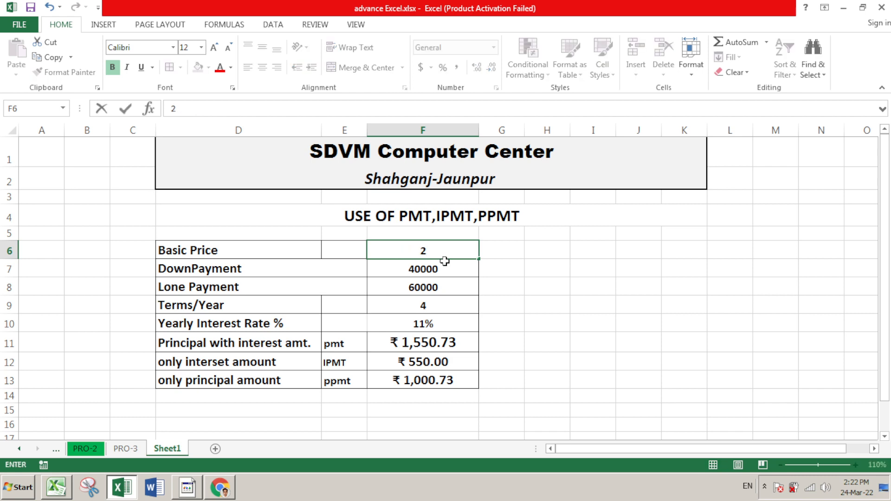
pyautogui.write('00000')
pyautogui.press('Return')
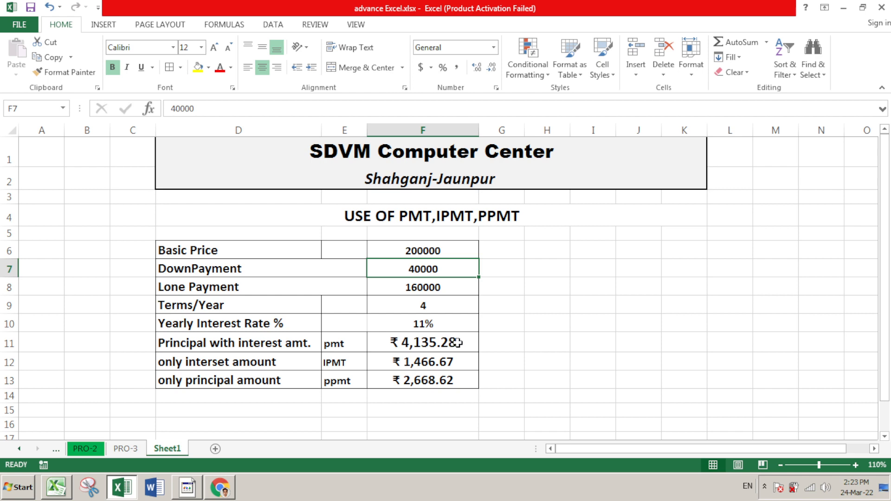
# - Enter the check formula =F12+F13 in H11 to add the interest and principal amounts, and select that cell
pyautogui.click(537, 347)
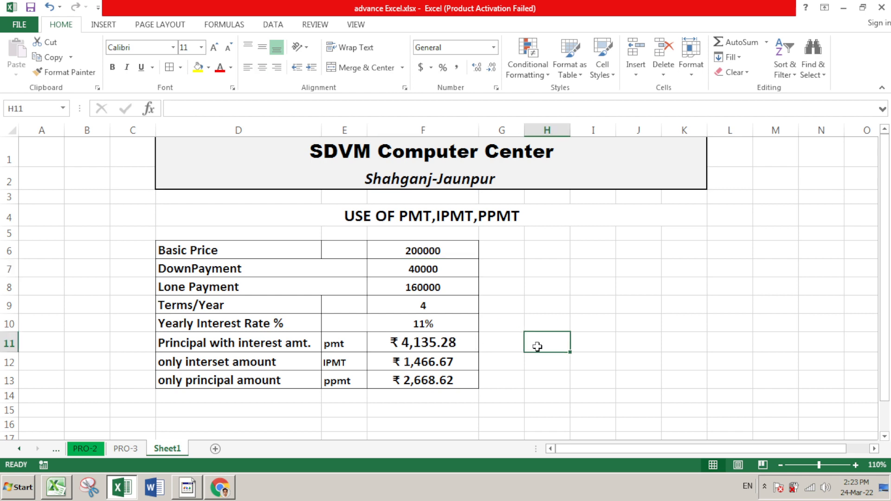
pyautogui.write('=')
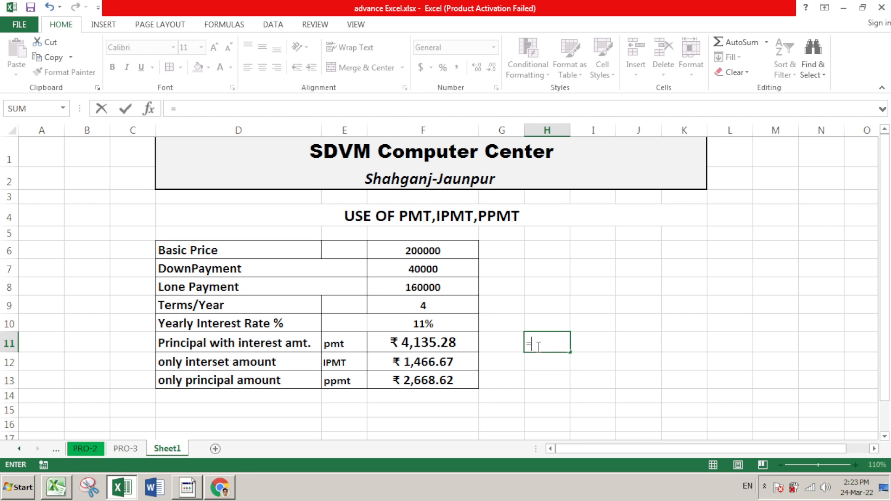
pyautogui.click(458, 361)
pyautogui.write('+')
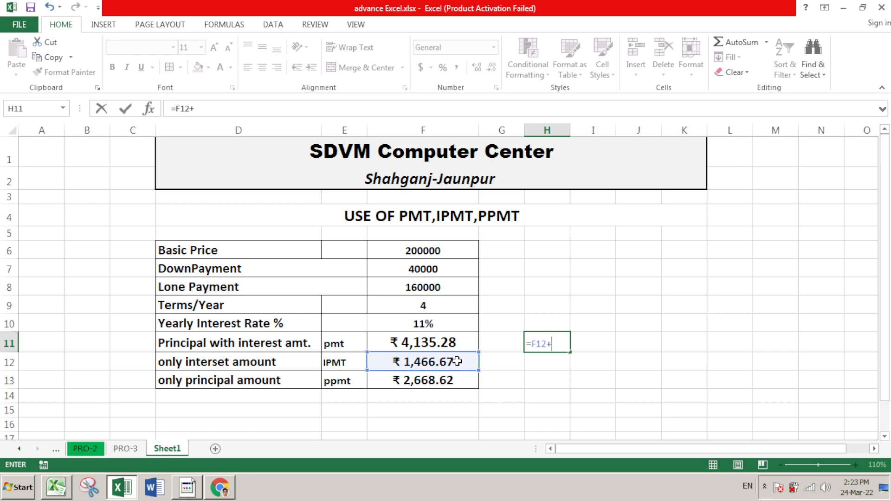
pyautogui.click(435, 384)
pyautogui.hotkey('ctrl', 'Return')
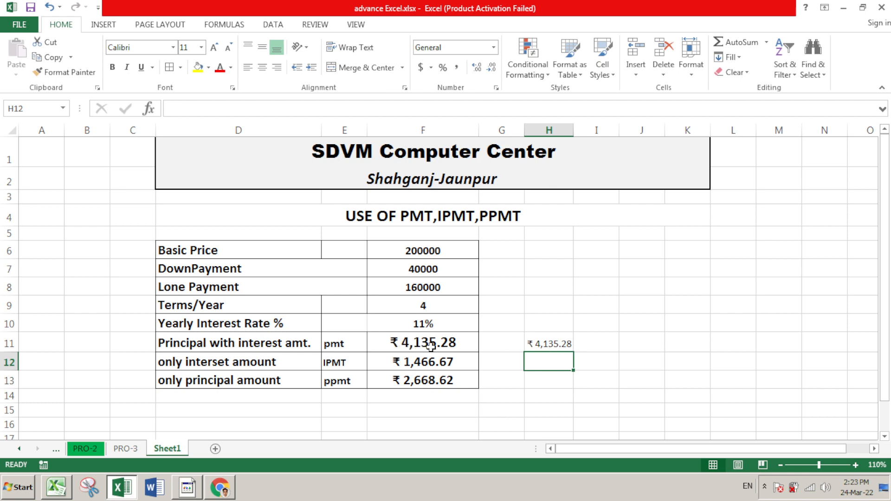
pyautogui.click(549, 346)
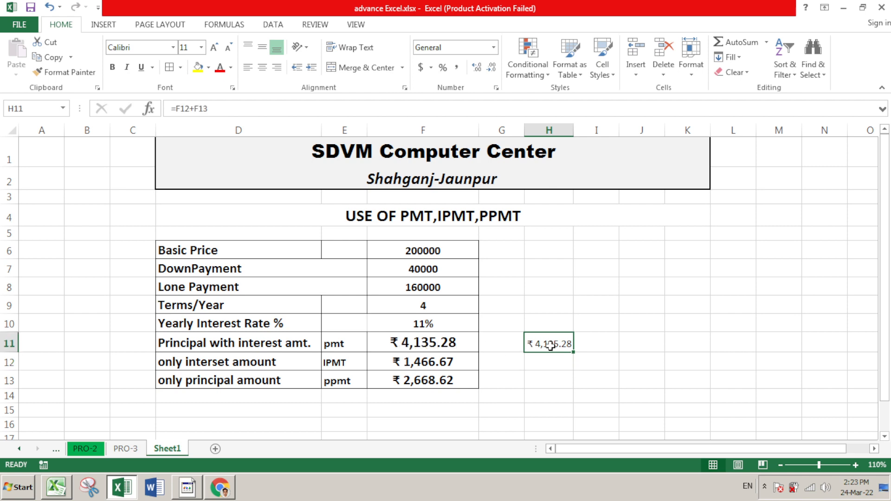